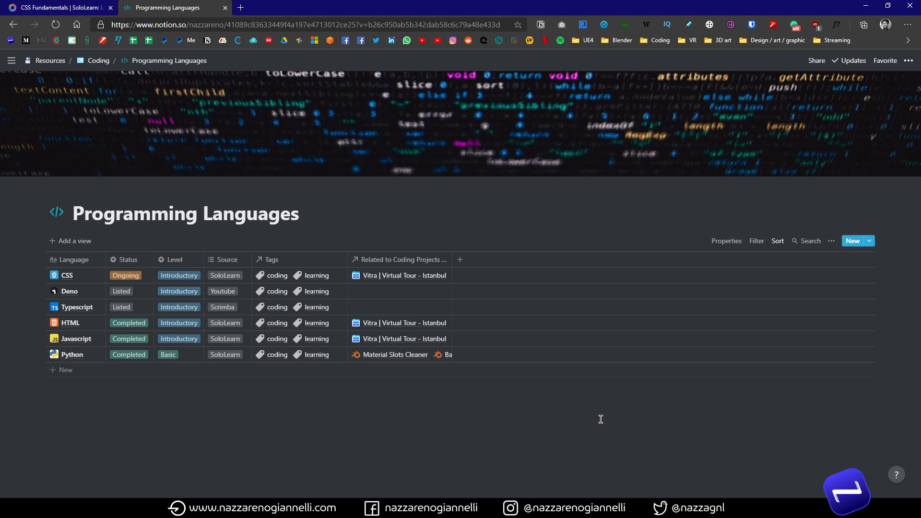
Check the CSS and Deno status options unchanged, then set Python's Level back to Basic.
key(F11)
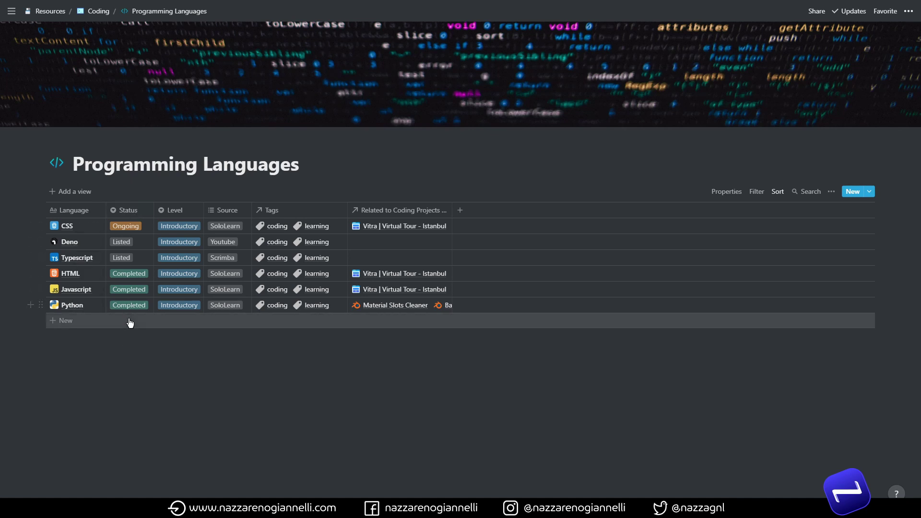
click(130, 226)
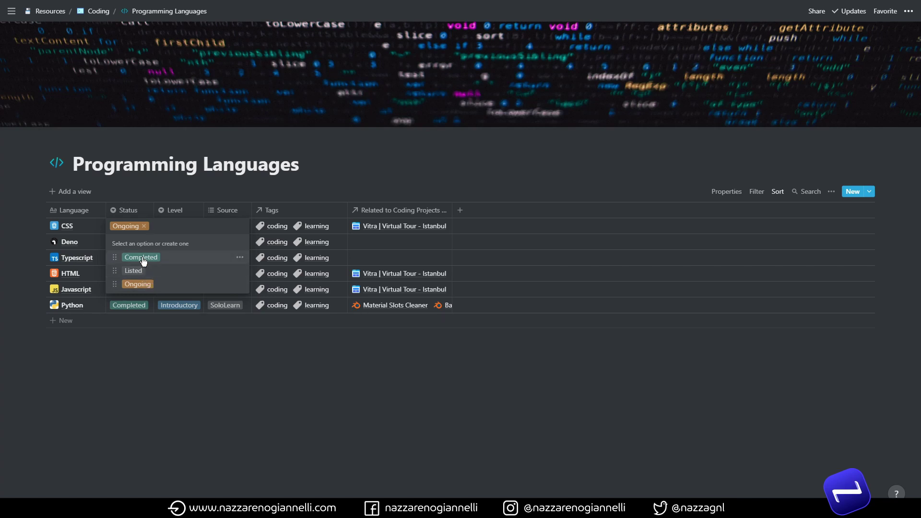
key(Escape)
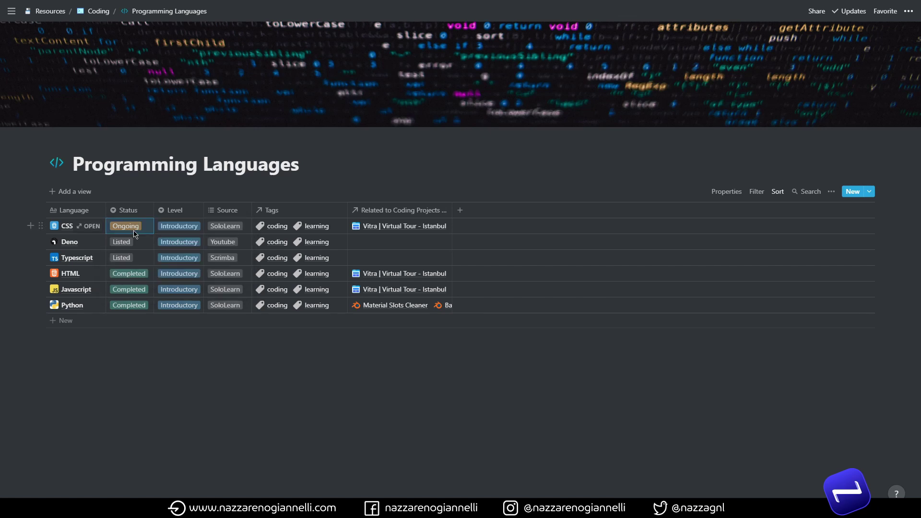
click(131, 244)
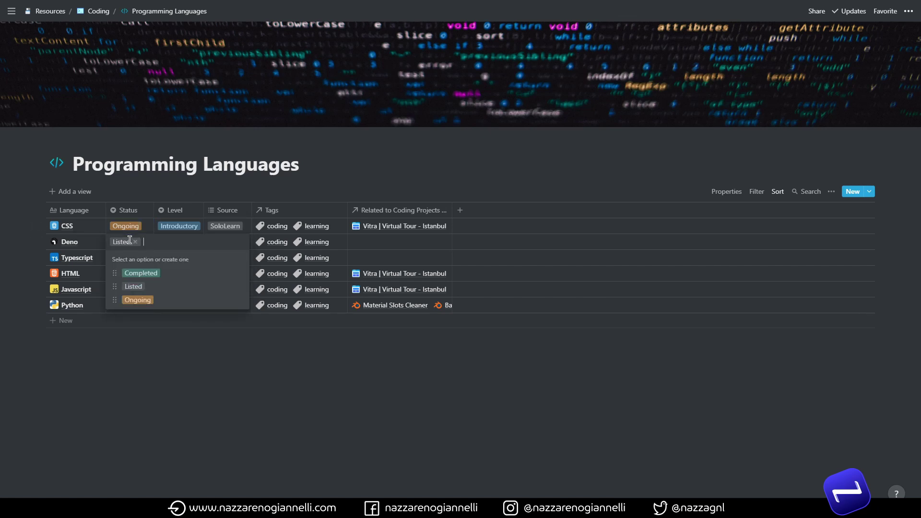
key(Escape)
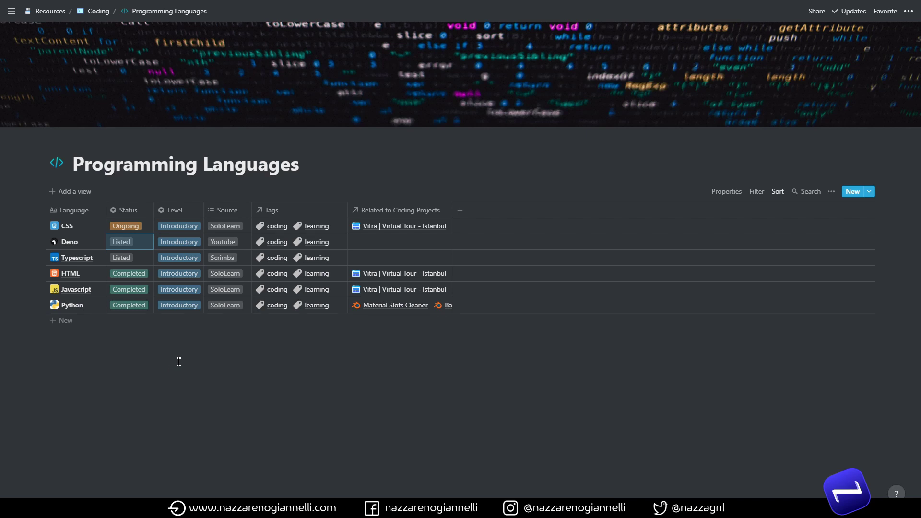
click(167, 227)
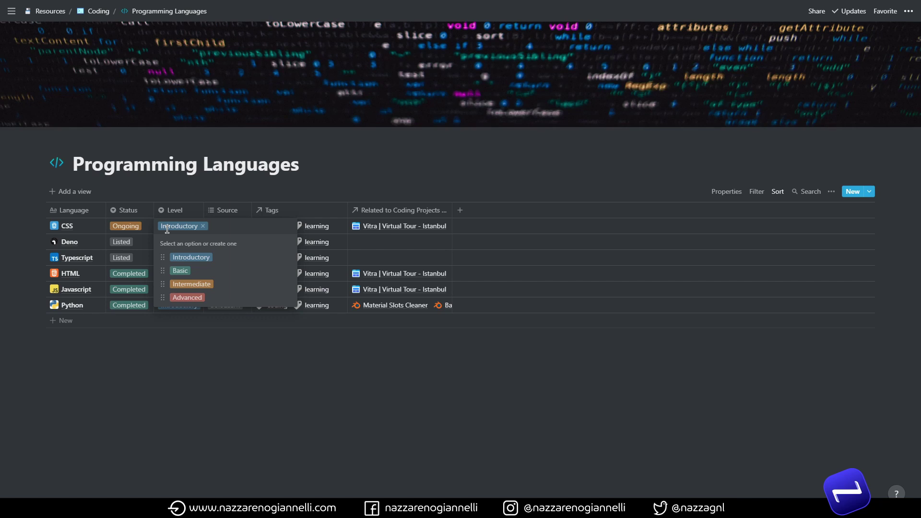
click(181, 270)
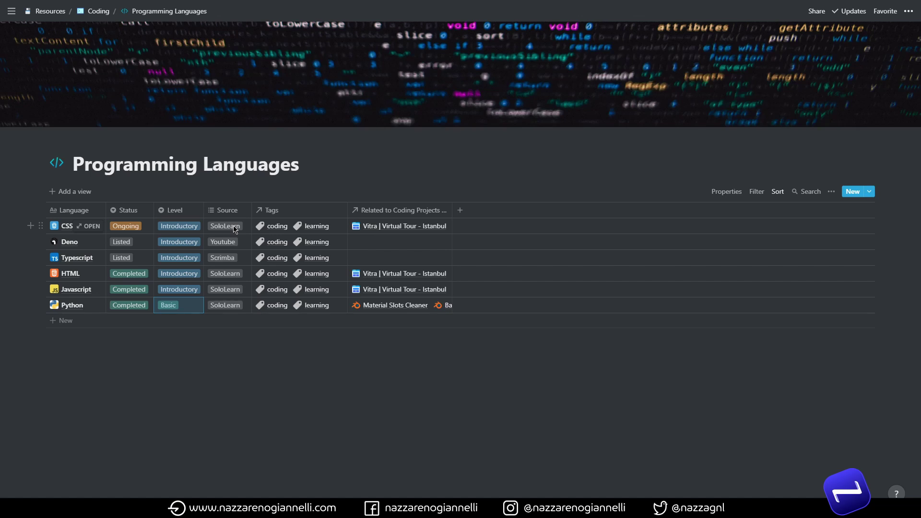
click(235, 229)
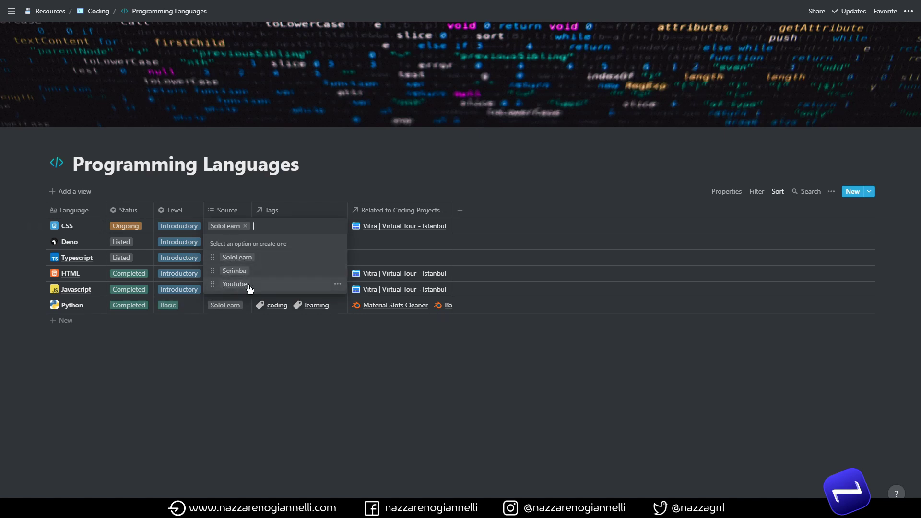
key(Escape)
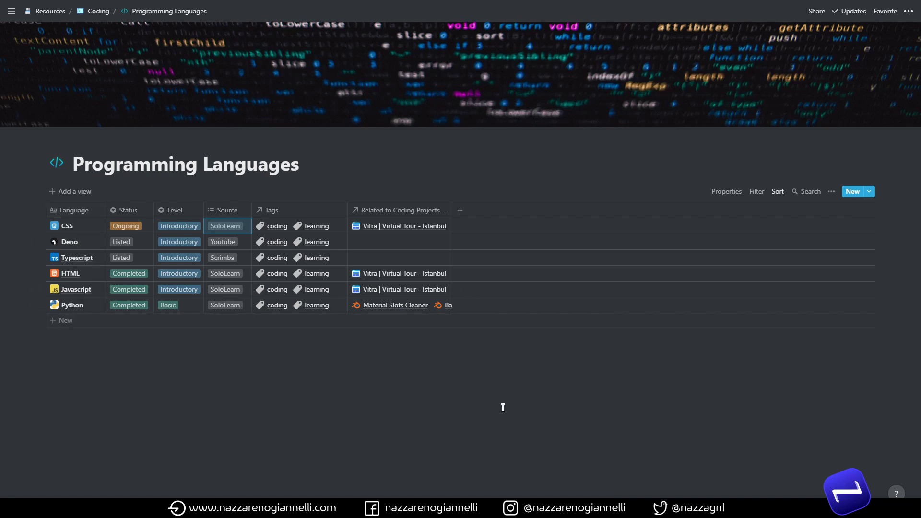
click(781, 194)
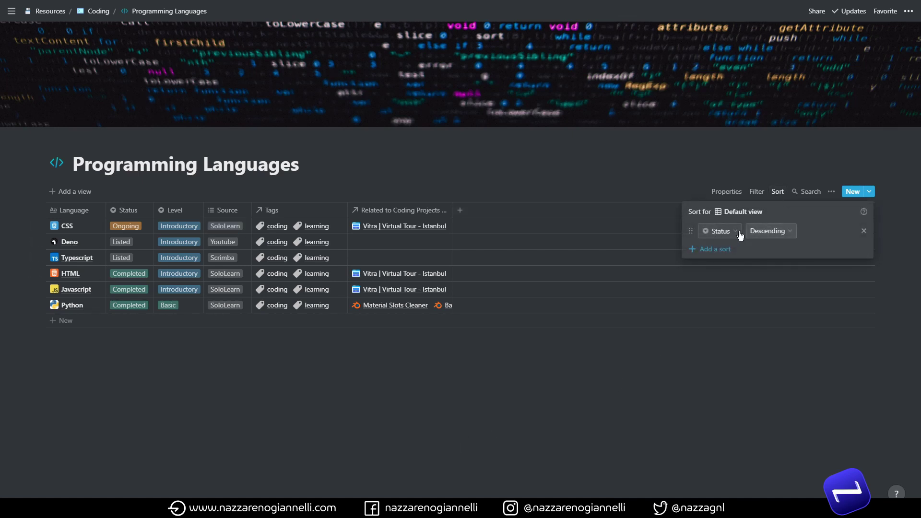
click(276, 437)
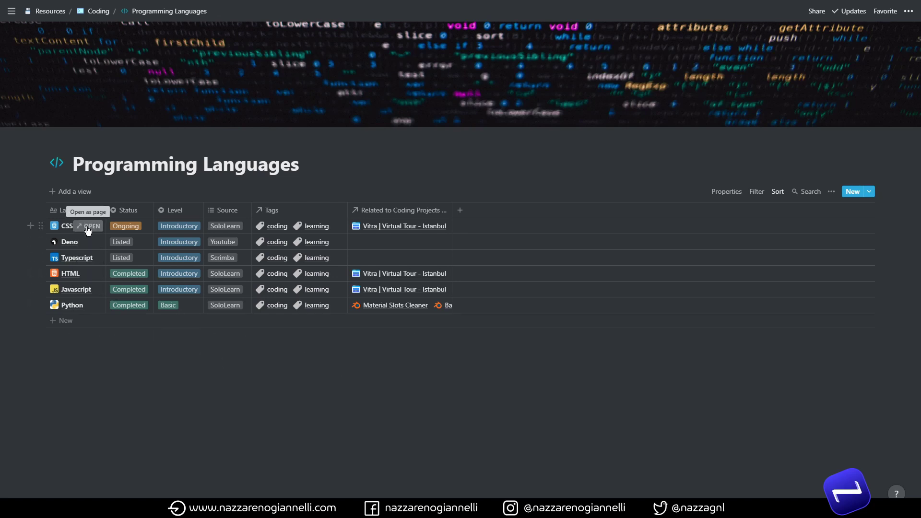
Open the CSS database entry as a full page and expand its Intro notes.
click(88, 227)
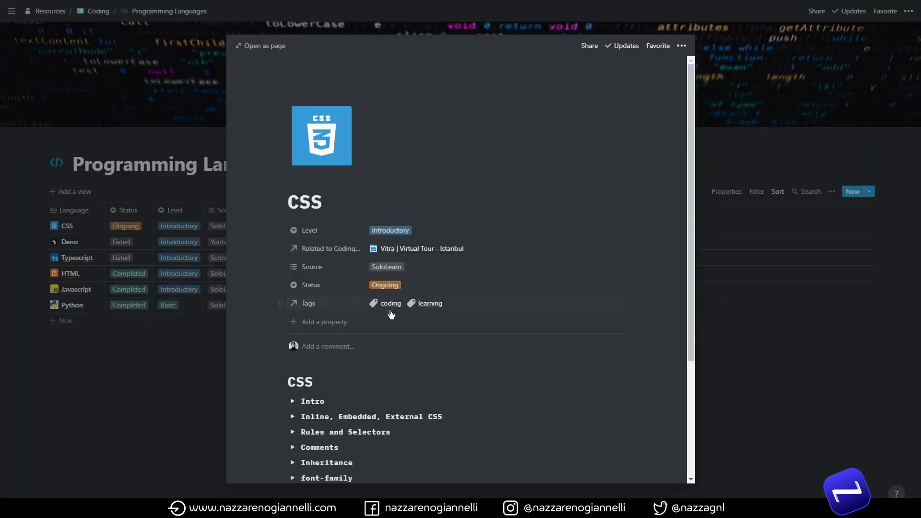
click(258, 47)
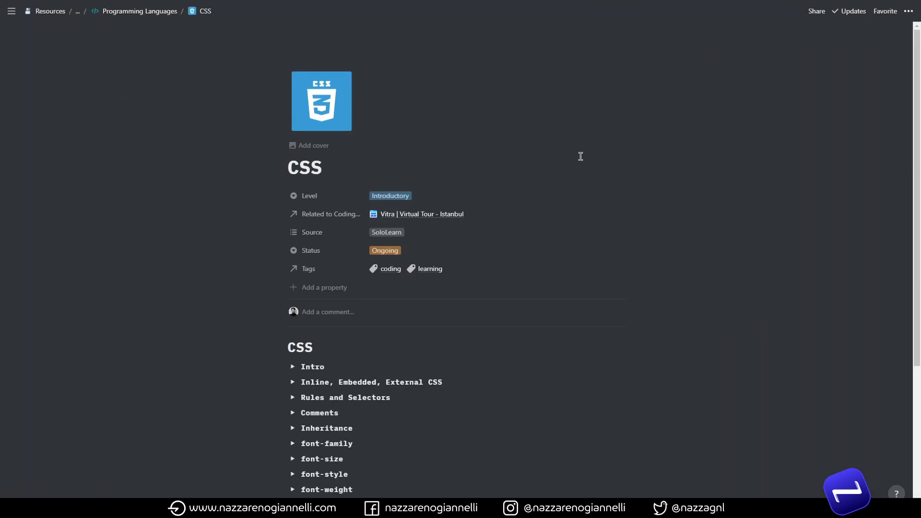
scroll(580, 156, down, 3)
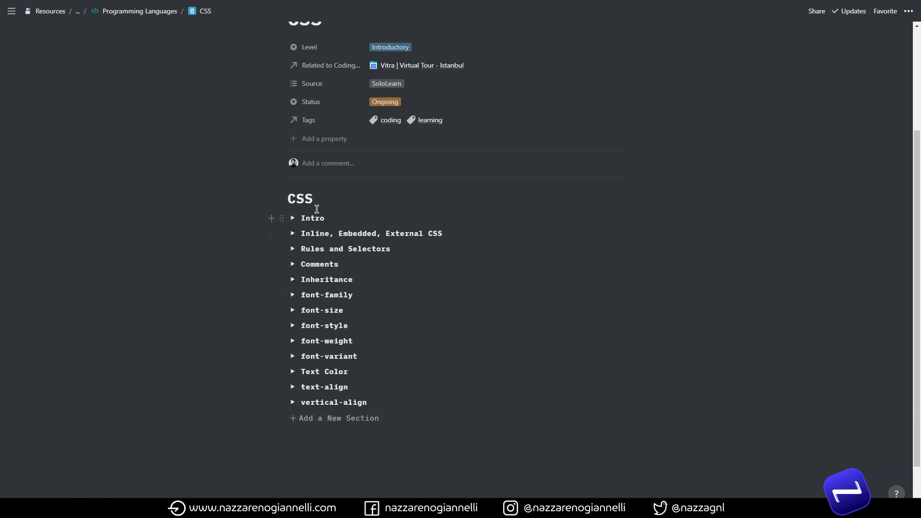
click(293, 219)
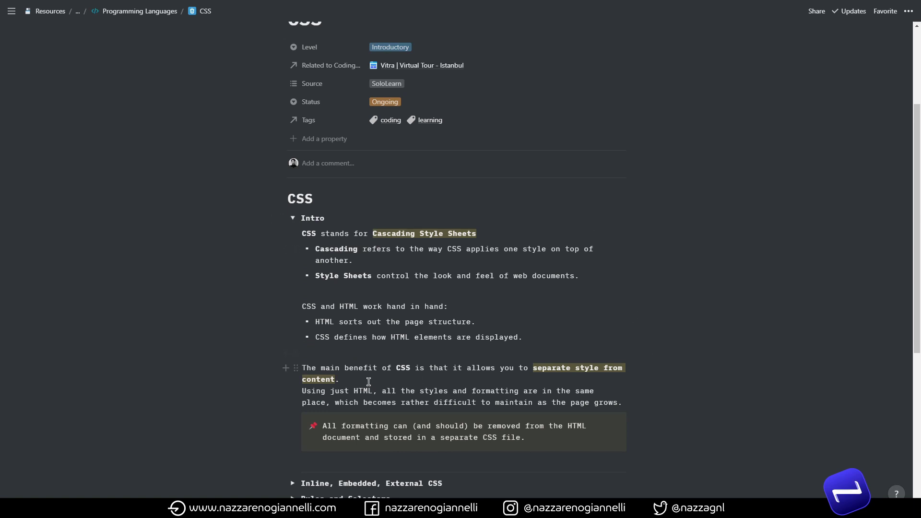
scroll(654, 301, down, 2)
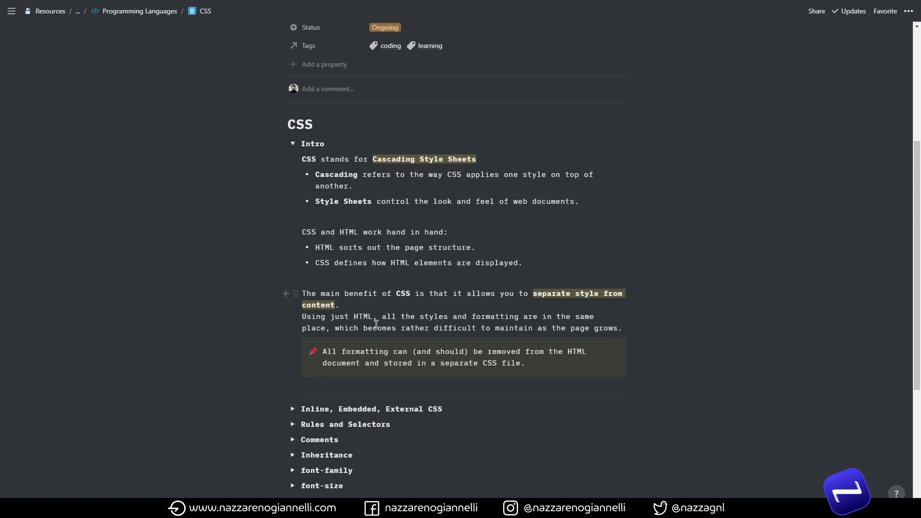
scroll(386, 325, down, 3)
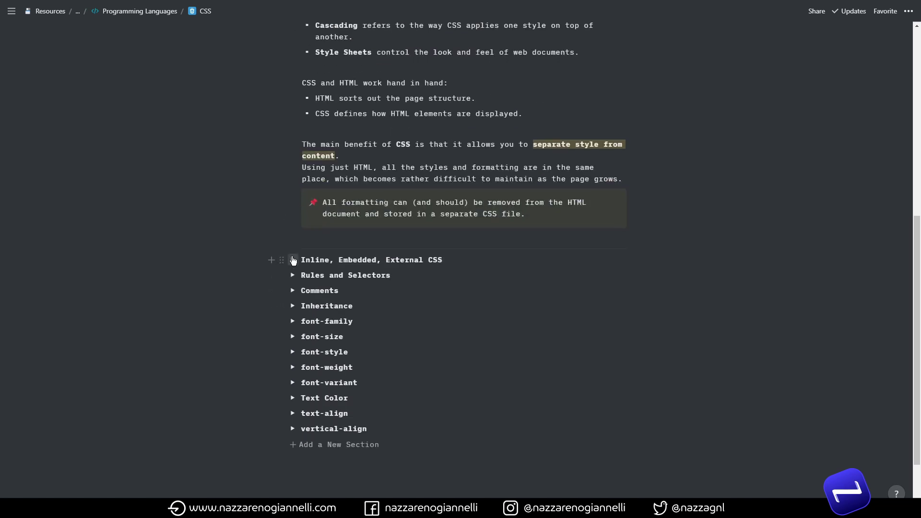
Expand the Inline, Embedded, External CSS, Inheritance and Text Color sections to review their notes.
click(297, 257)
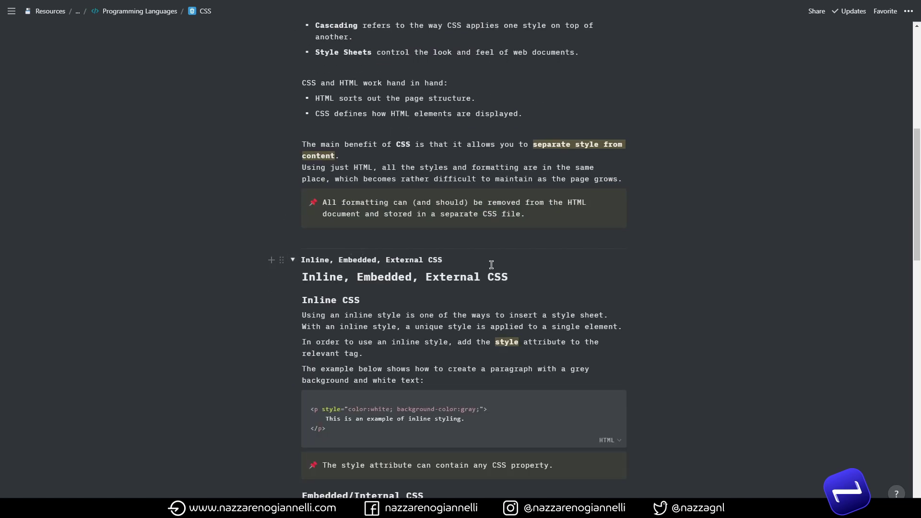
scroll(529, 272, down, 3)
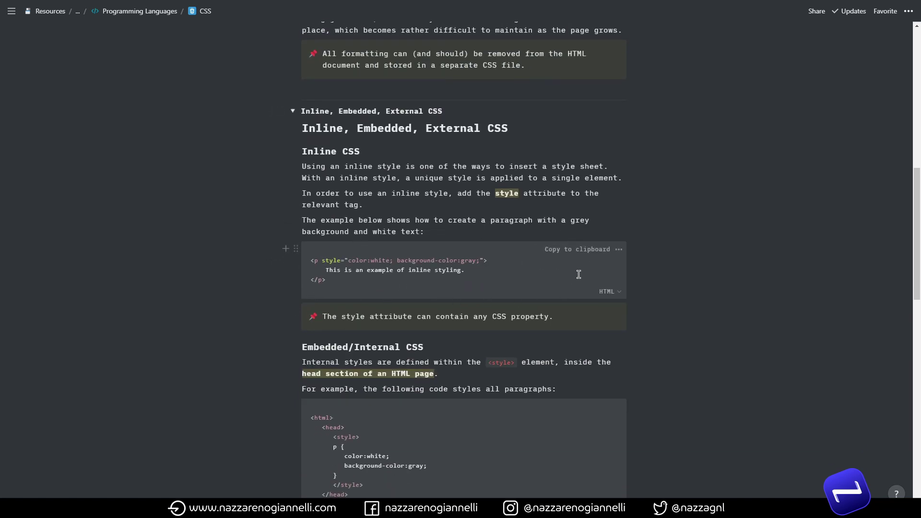
scroll(380, 275, down, 3)
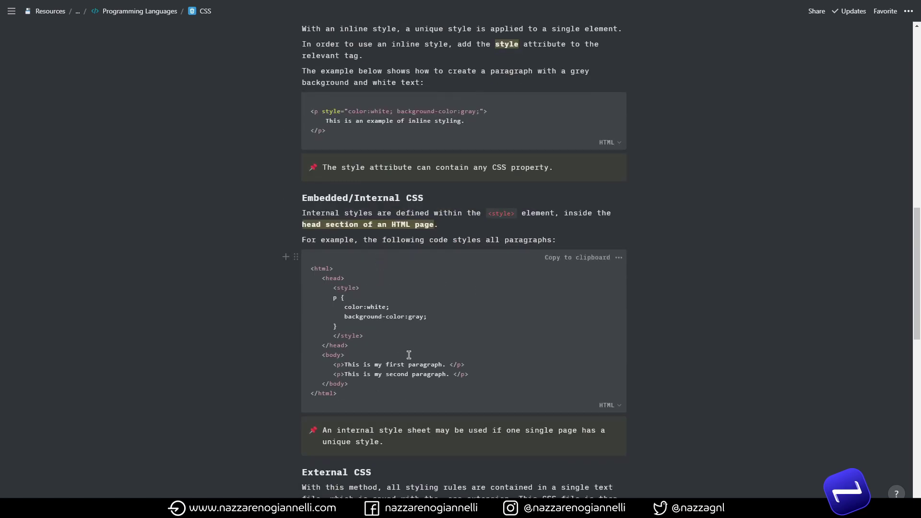
scroll(408, 354, down, 6)
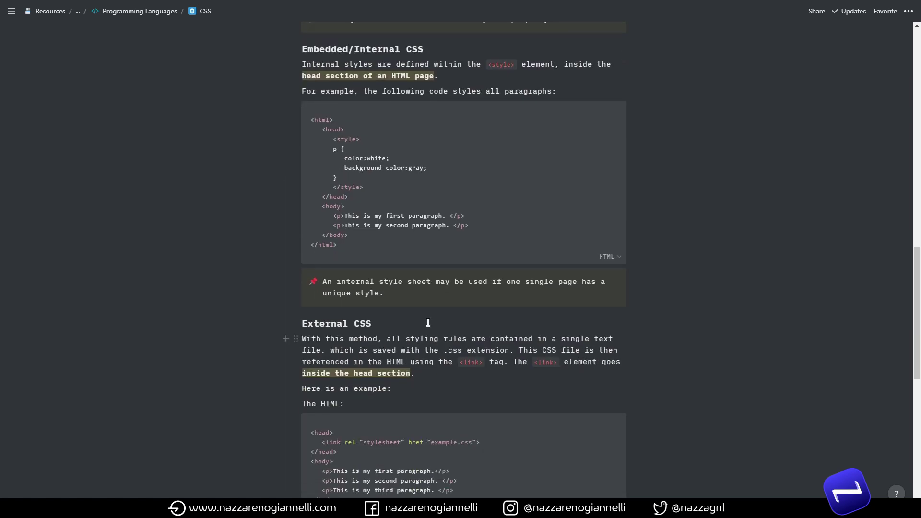
scroll(449, 291, down, 3)
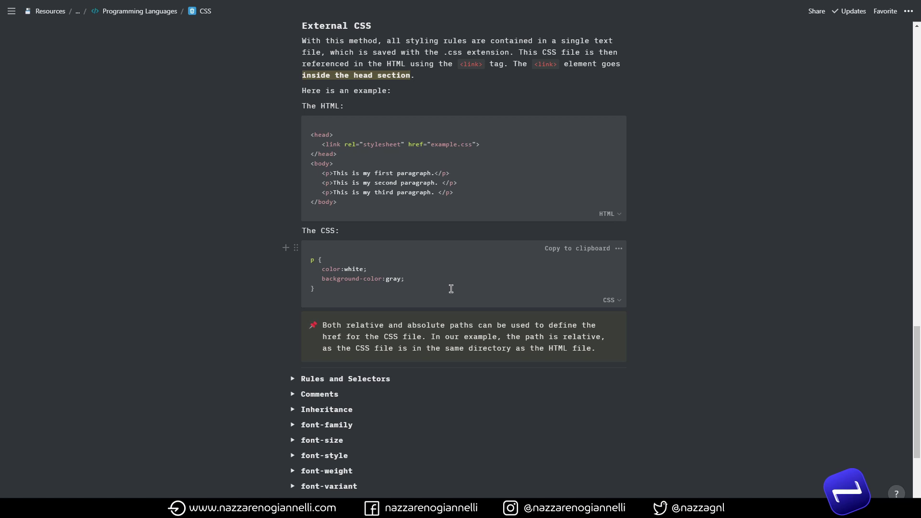
scroll(452, 289, up, 1)
scroll(384, 278, down, 4)
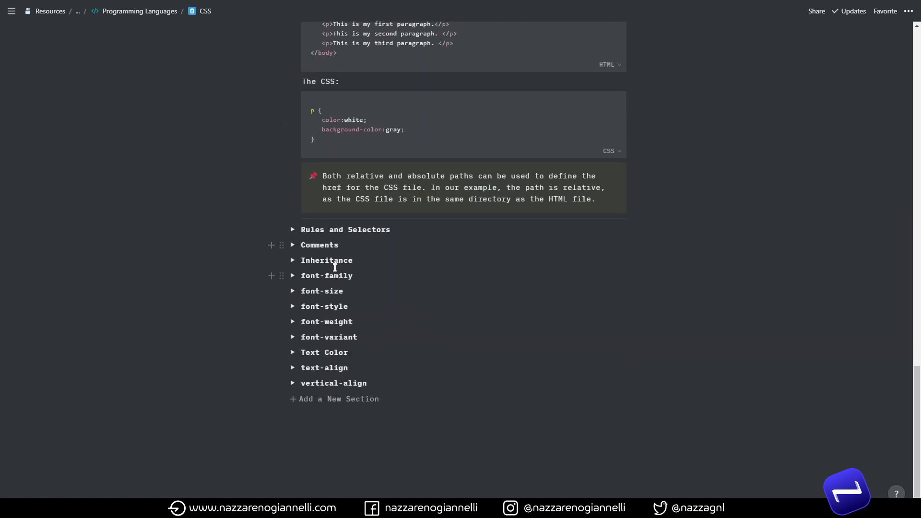
click(295, 262)
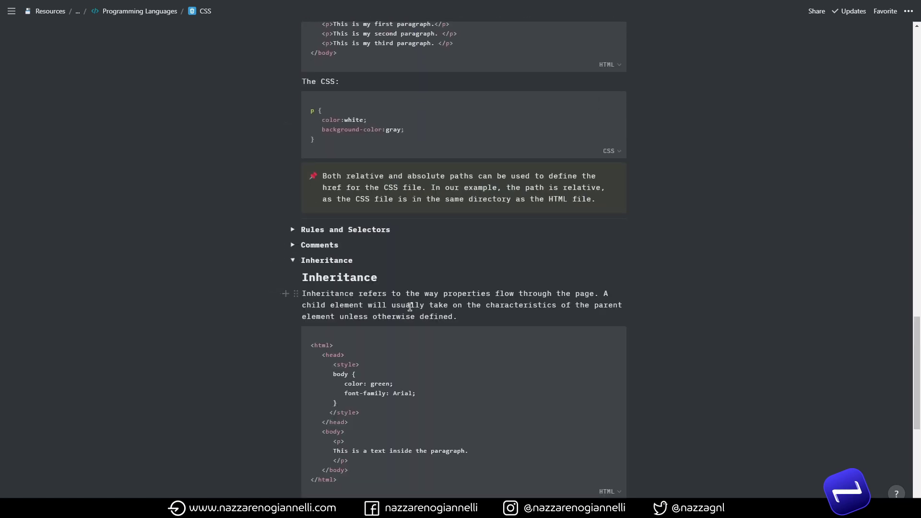
scroll(409, 307, down, 3)
scroll(410, 307, down, 3)
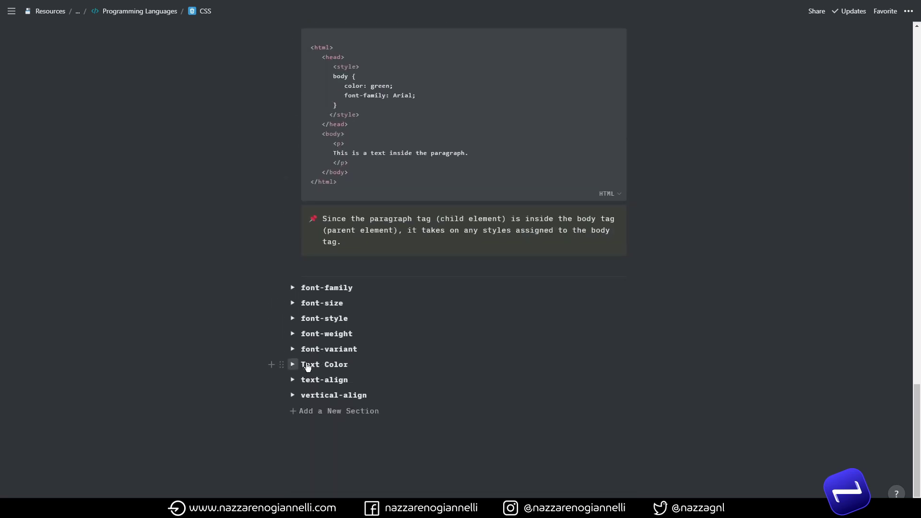
click(293, 364)
scroll(458, 340, down, 5)
scroll(456, 340, up, 3)
Collapse the Text Color, Inheritance, Inline/Embedded/External CSS and Intro sections again.
click(292, 289)
scroll(334, 197, up, 5)
click(293, 129)
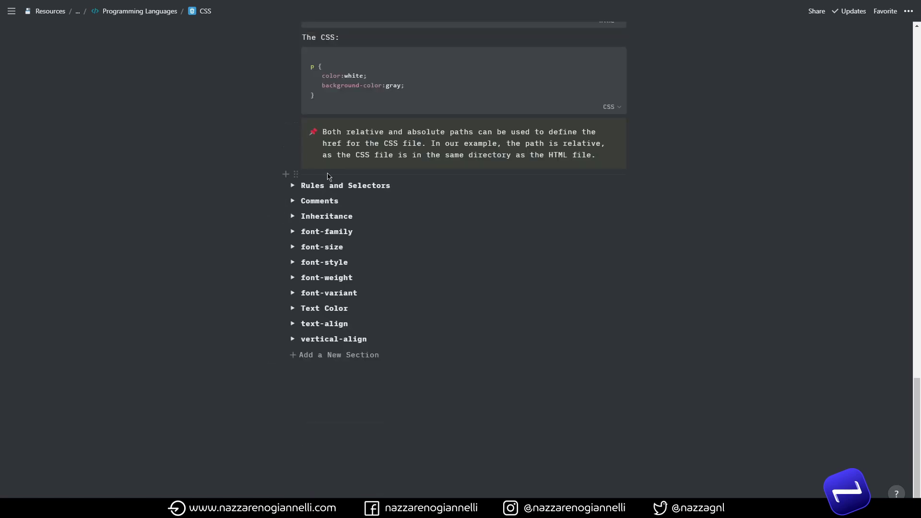
scroll(326, 172, up, 5)
scroll(327, 172, up, 10)
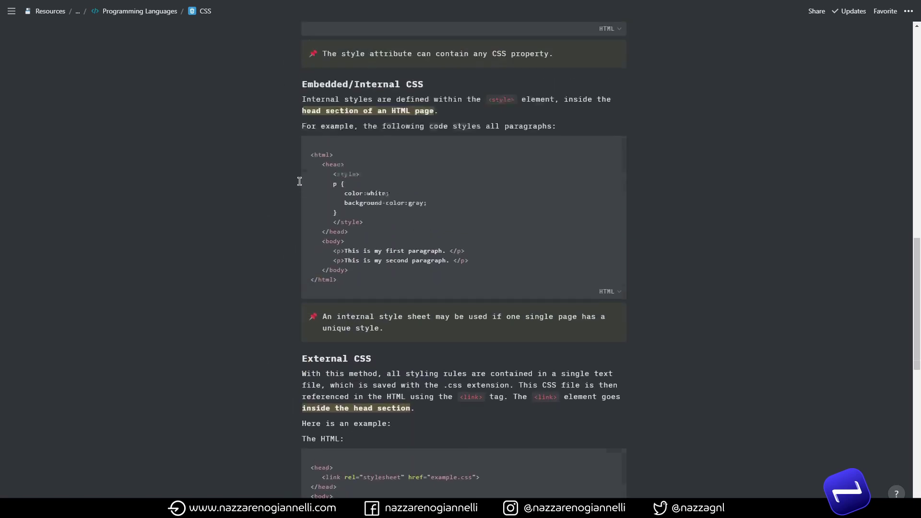
scroll(299, 181, up, 5)
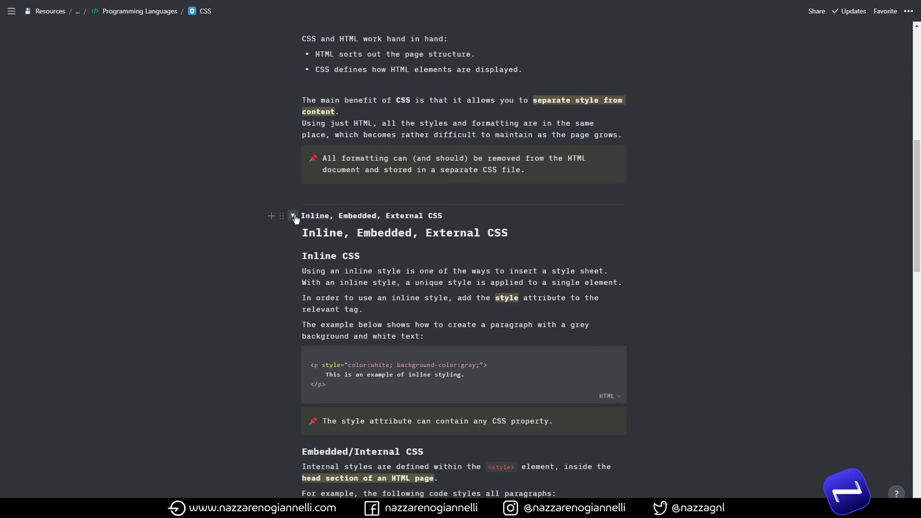
click(294, 213)
scroll(303, 217, up, 4)
click(292, 174)
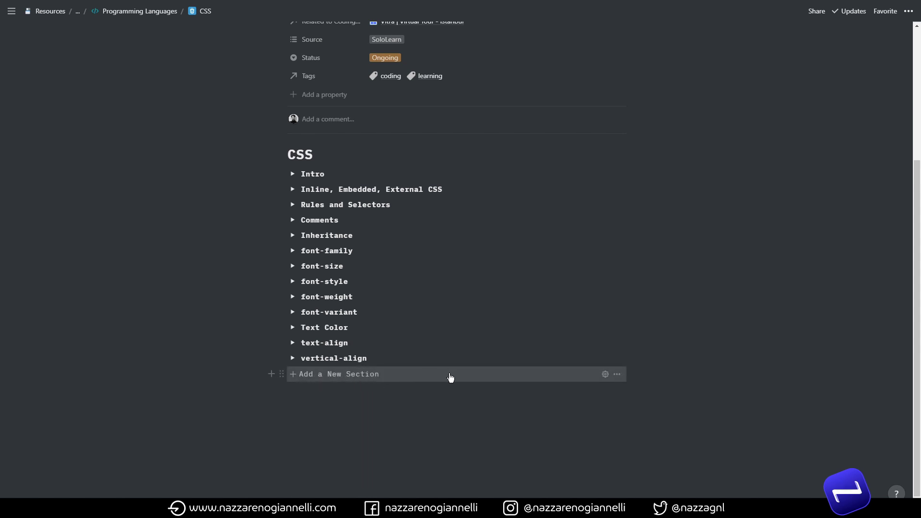
scroll(456, 369, down, 1)
Open the Add a New Section template's settings to view its CSS code block, then close them.
click(606, 355)
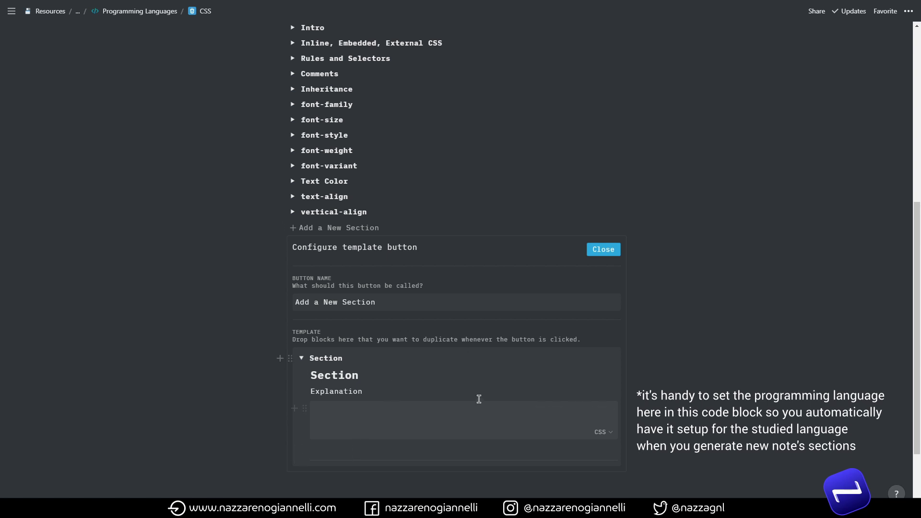
key(Escape)
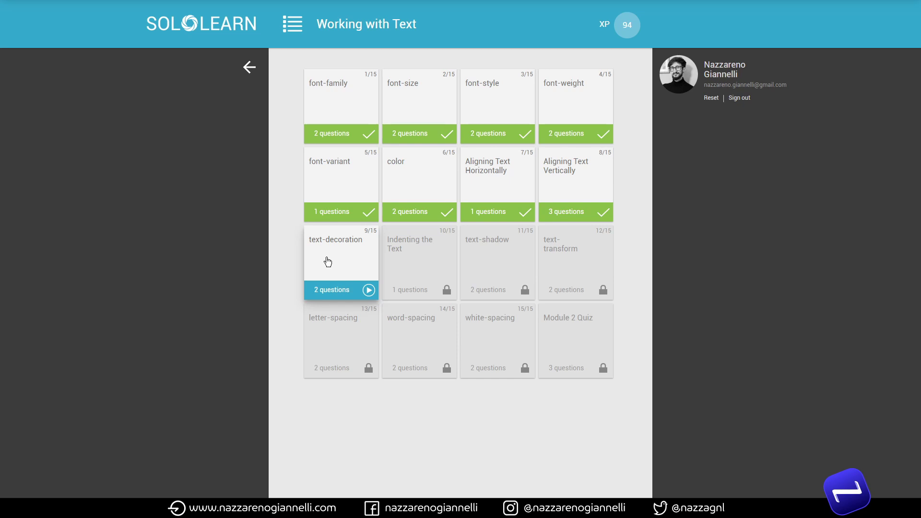
Read through SoloLearn's text-decoration lesson, then return to the Notion CSS notes.
click(328, 261)
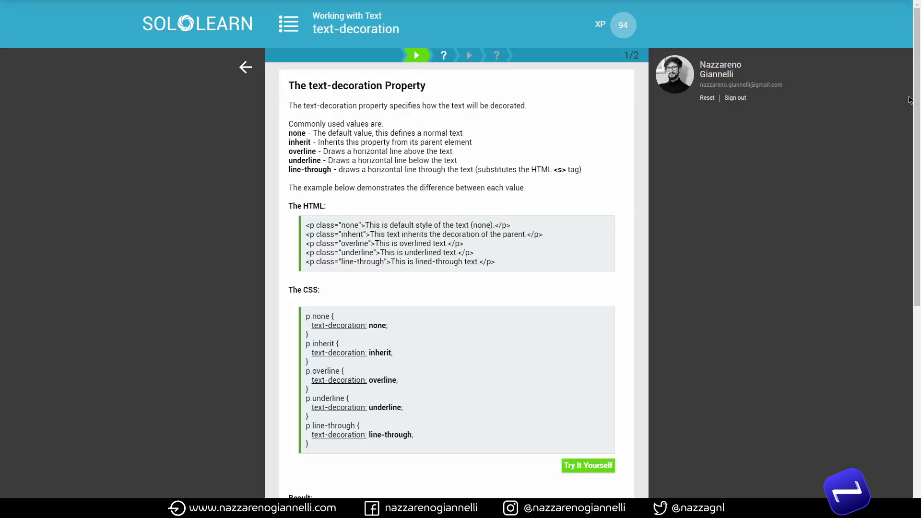
drag(914, 85, 781, 297)
key(alt+Tab)
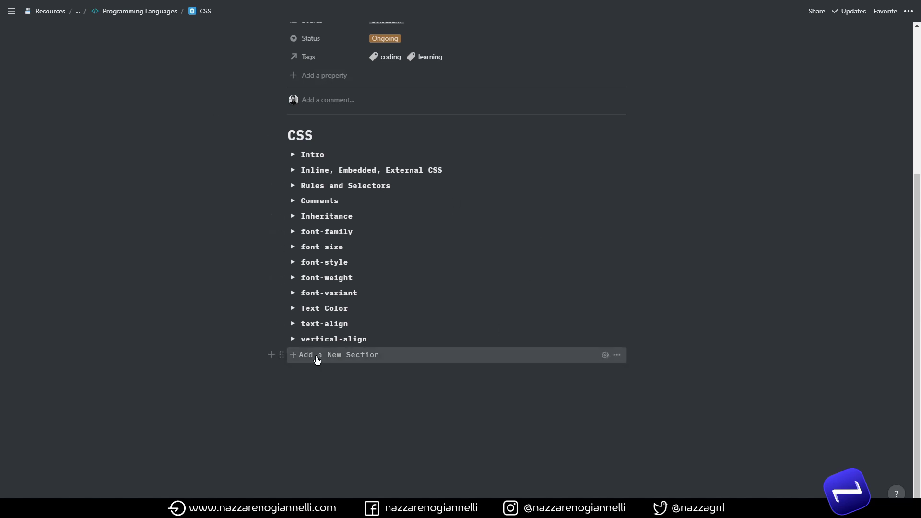
Add a section from the template, rename it 'text-decoration' and expand it.
click(318, 359)
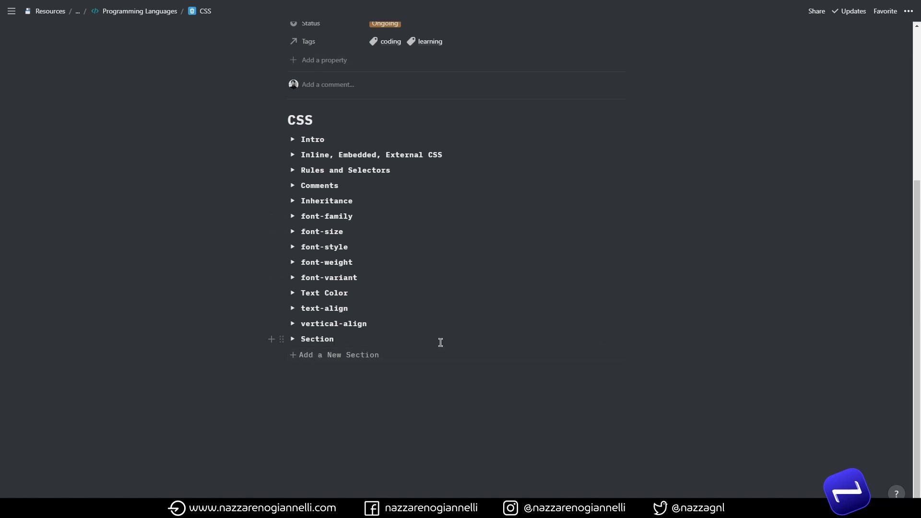
double_click(314, 341)
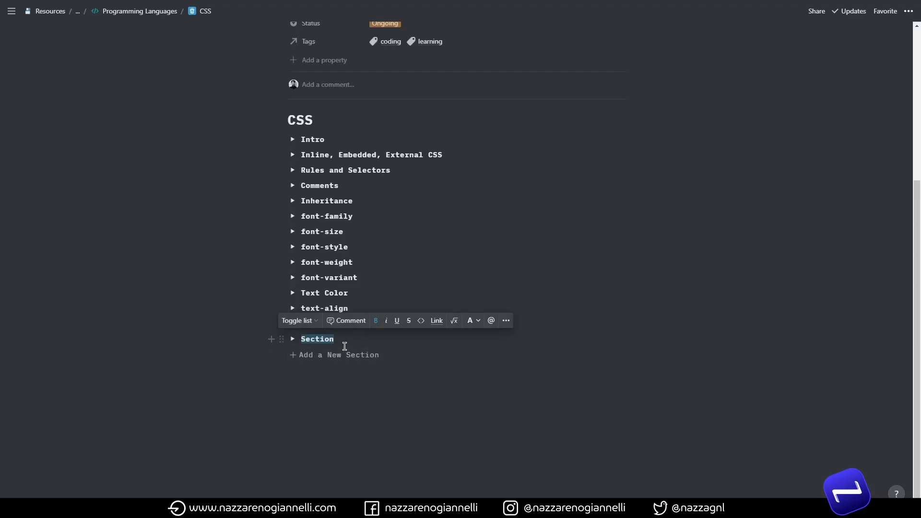
text(text-decoration)
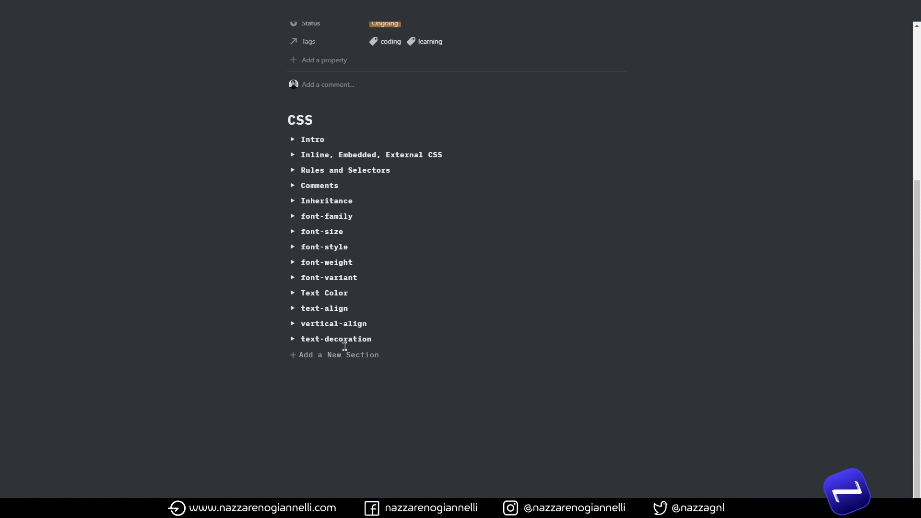
click(292, 340)
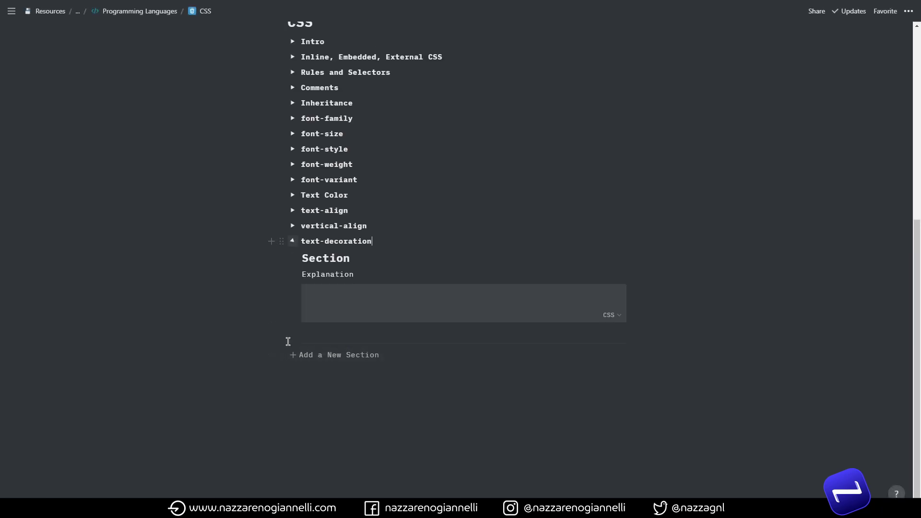
double_click(345, 259)
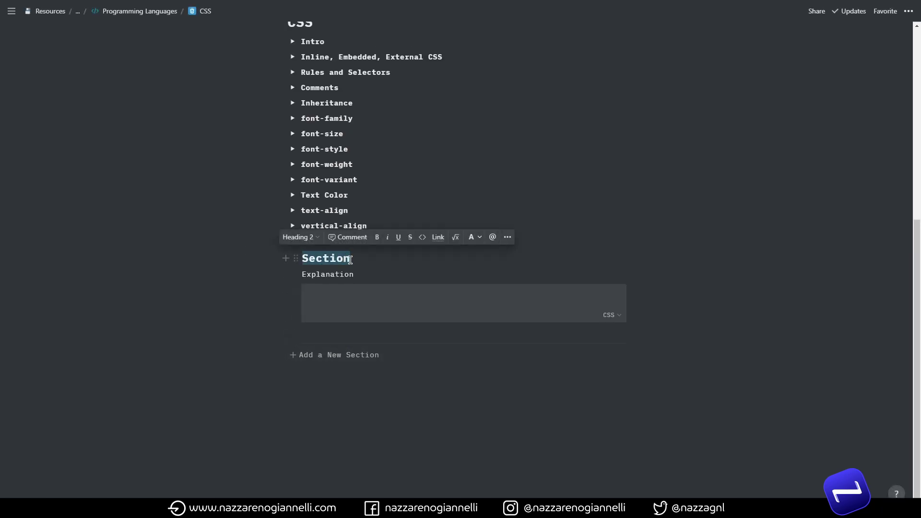
Title the heading 'text-decoration' and paste the lesson's opening sentence over Explanation.
text(text)
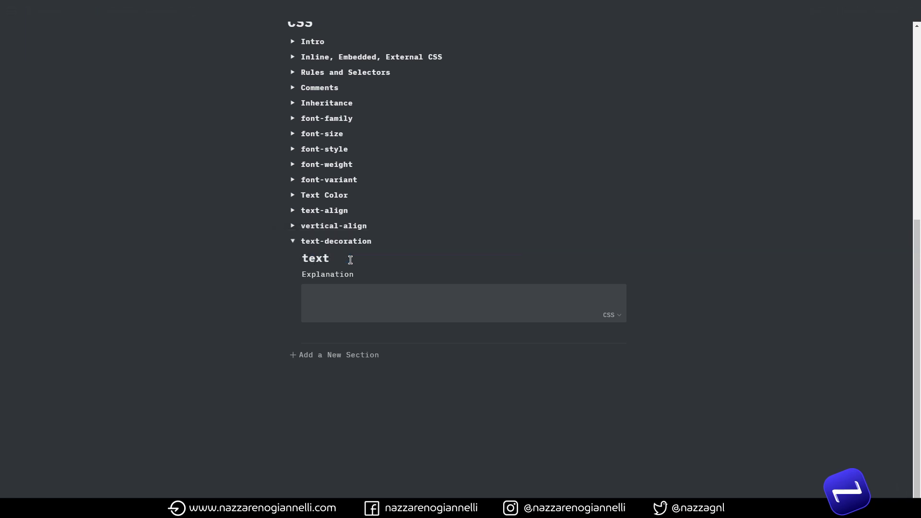
text(-decoration)
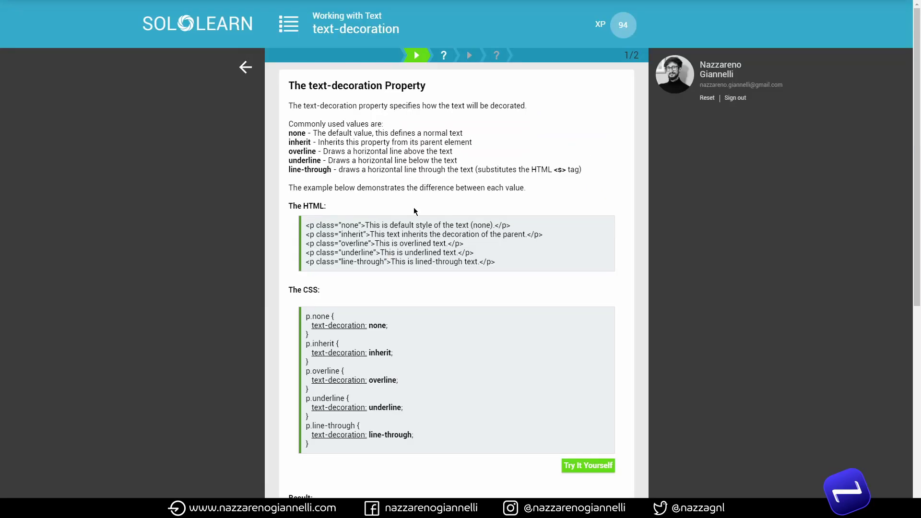
triple_click(396, 104)
key(ctrl+c)
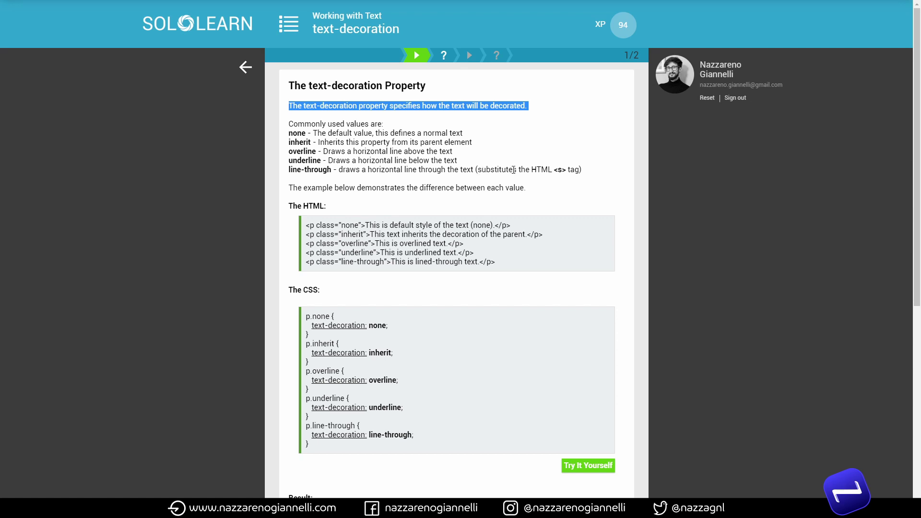
key(alt+Tab)
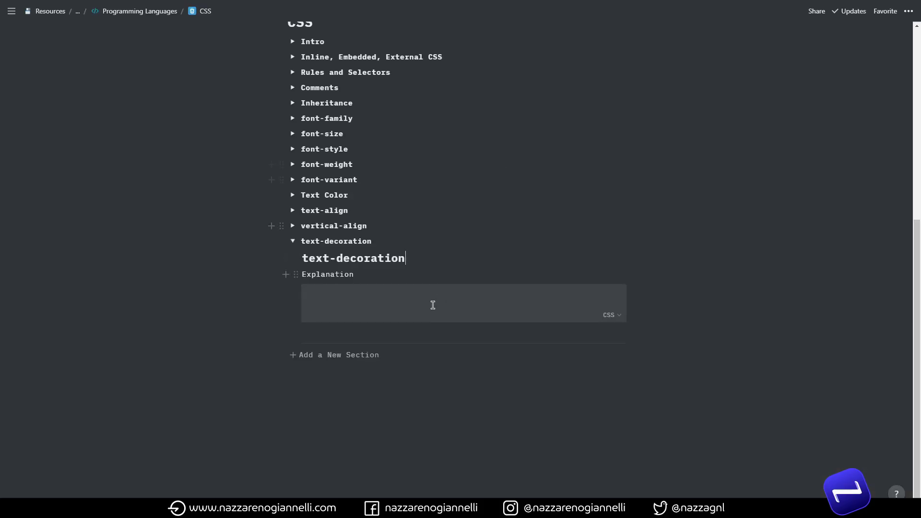
double_click(344, 273)
key(ctrl+v)
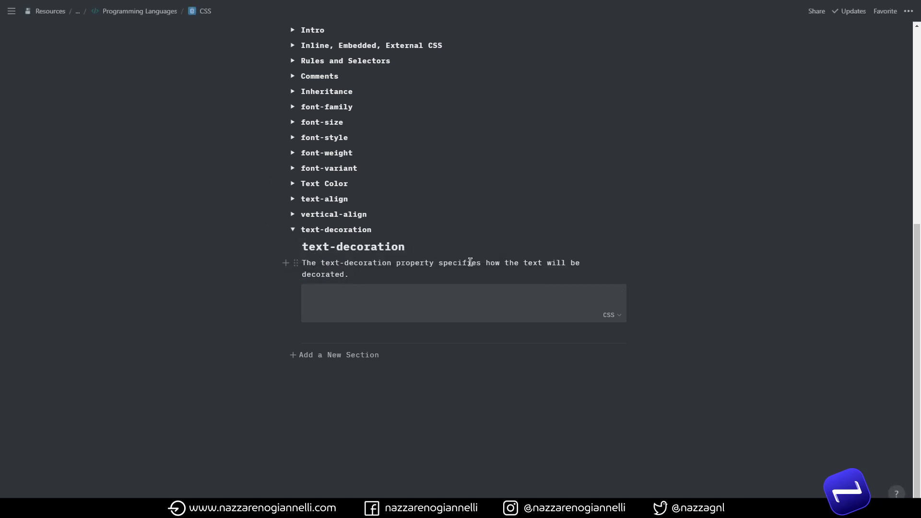
key(alt+Tab)
key(alt+Tab)
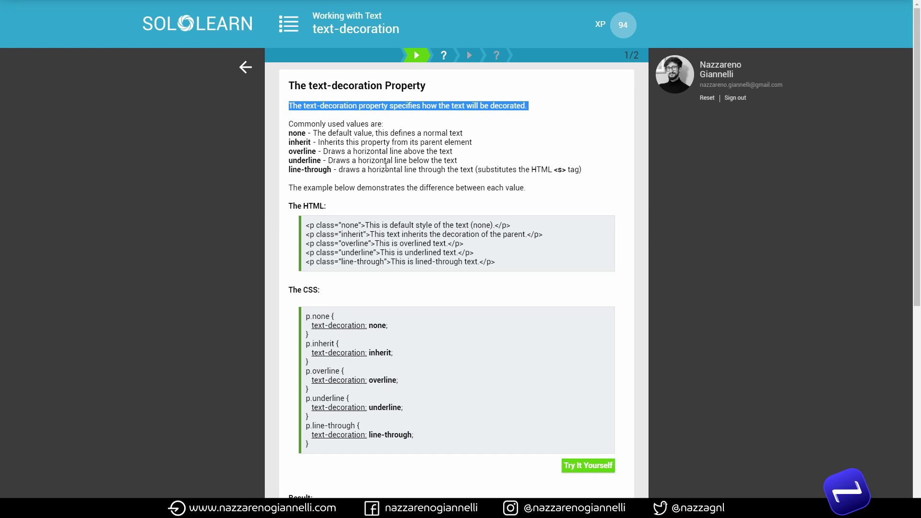
Paste SoloLearn's text-decoration values list into Notion, then undo the badly split result.
drag(583, 170, 288, 131)
key(ctrl+c)
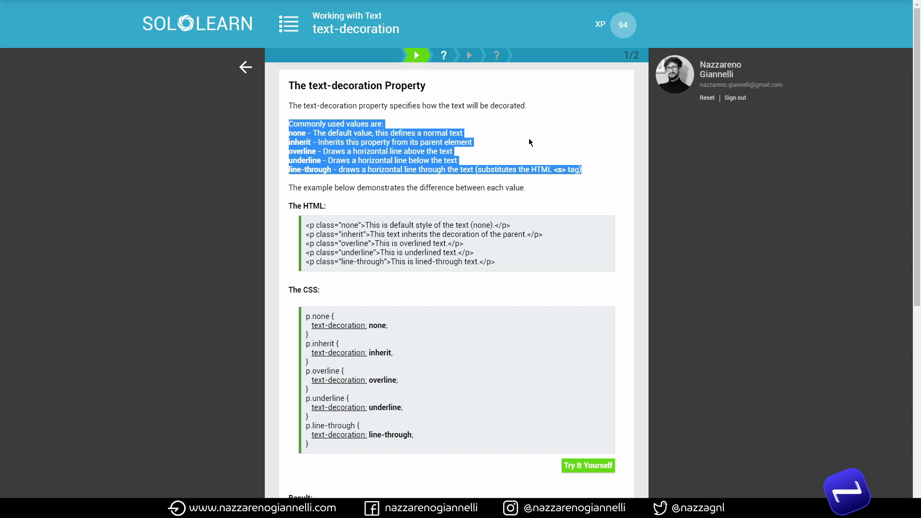
key(alt+Tab)
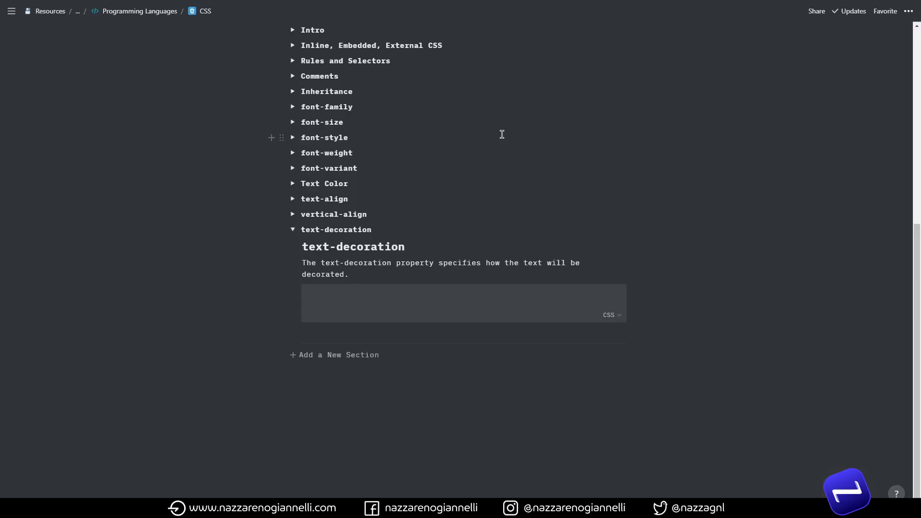
key(Return)
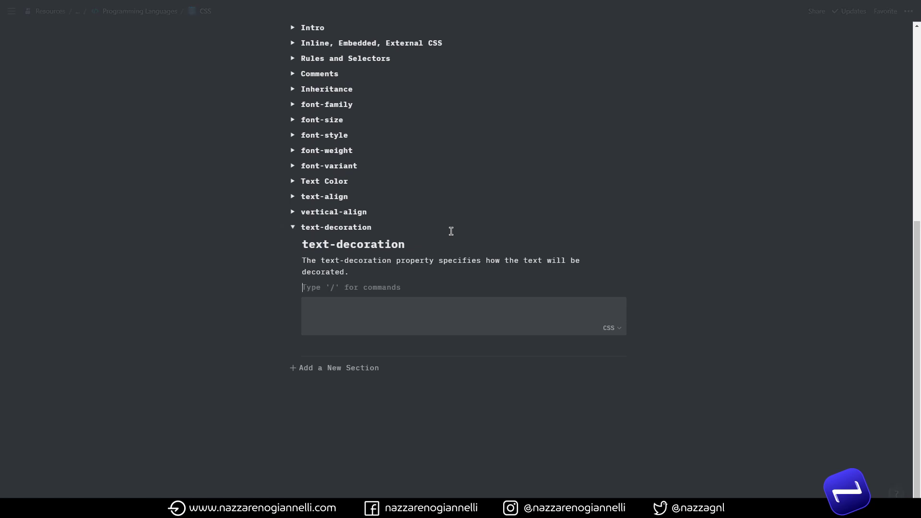
key(ctrl+v)
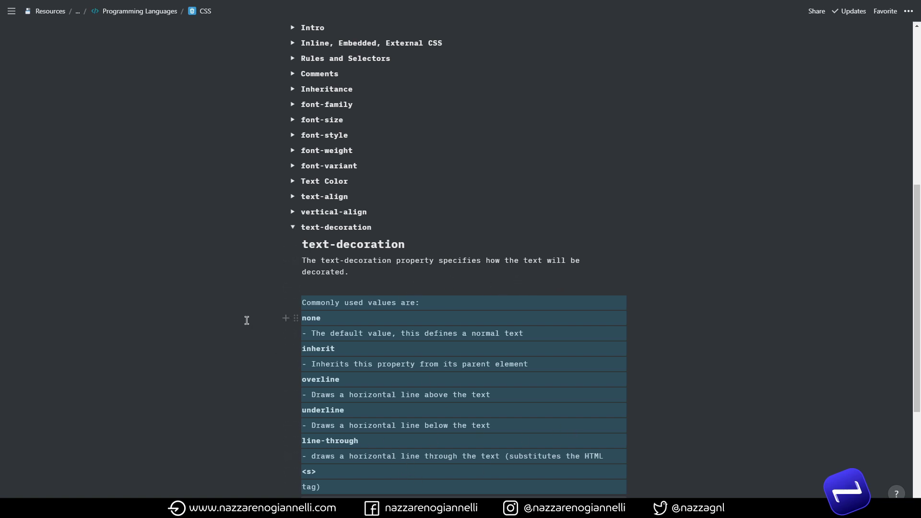
key(ctrl+z)
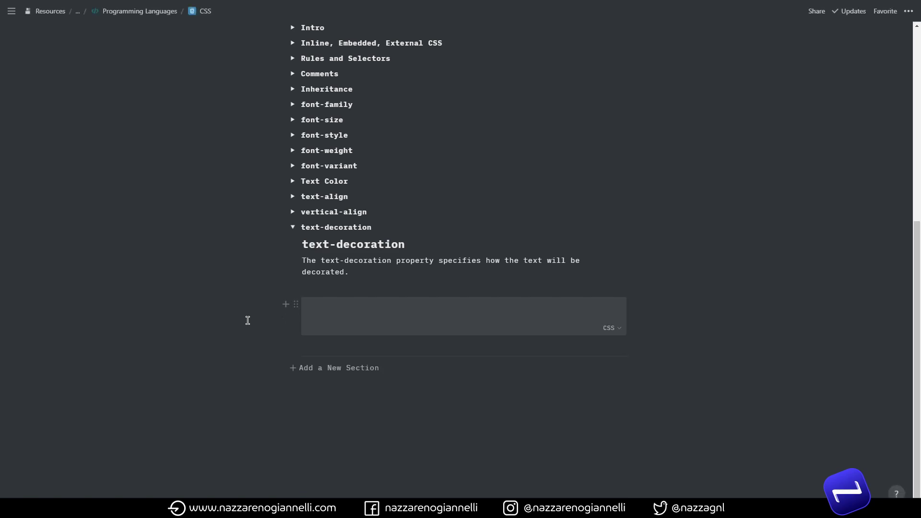
key(alt+Tab)
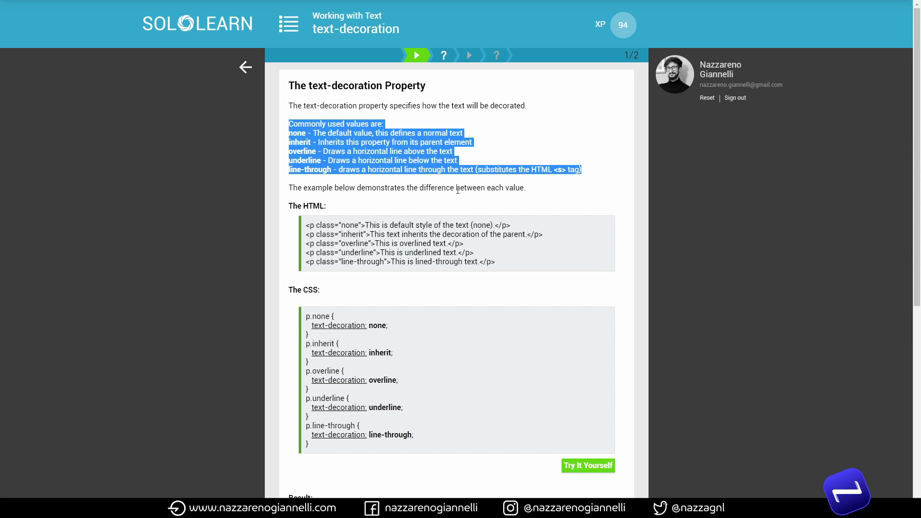
Exit full screen and paste the values list into a new Edge tab to copy it as plain text.
click(461, 33)
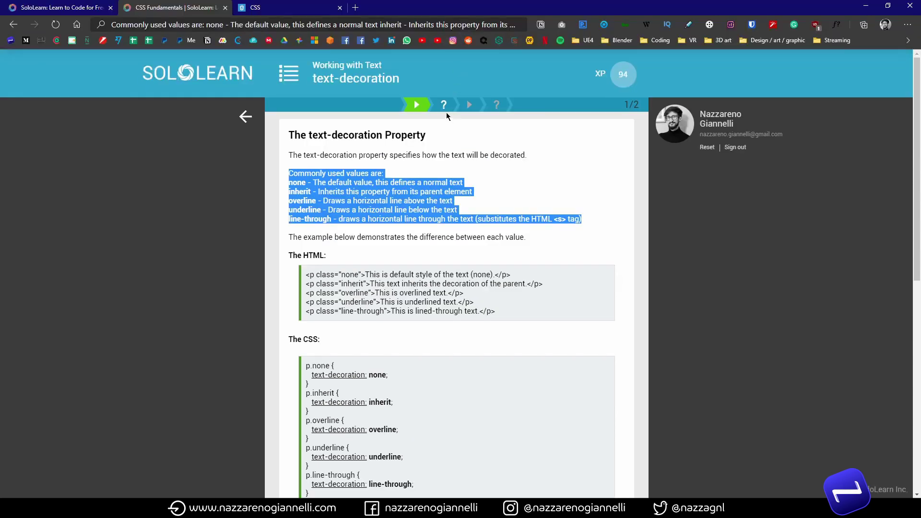
key(ctrl+t)
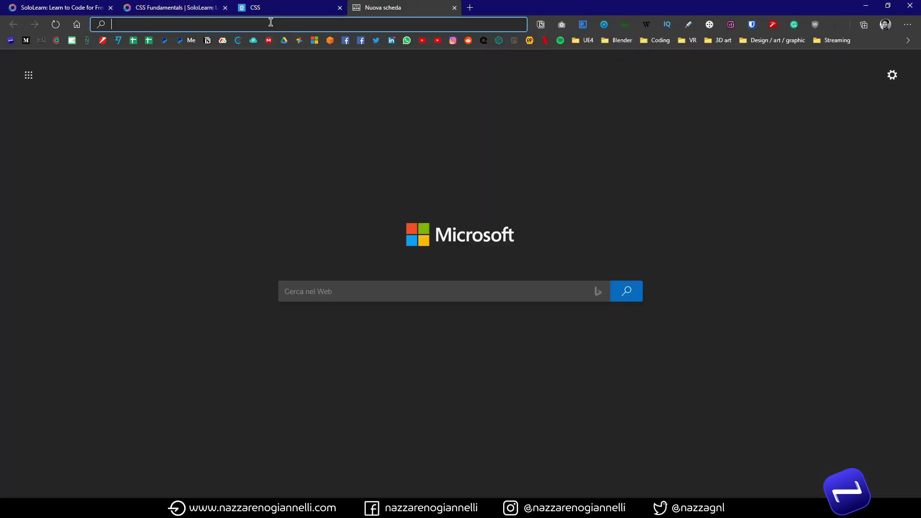
key(ctrl+v)
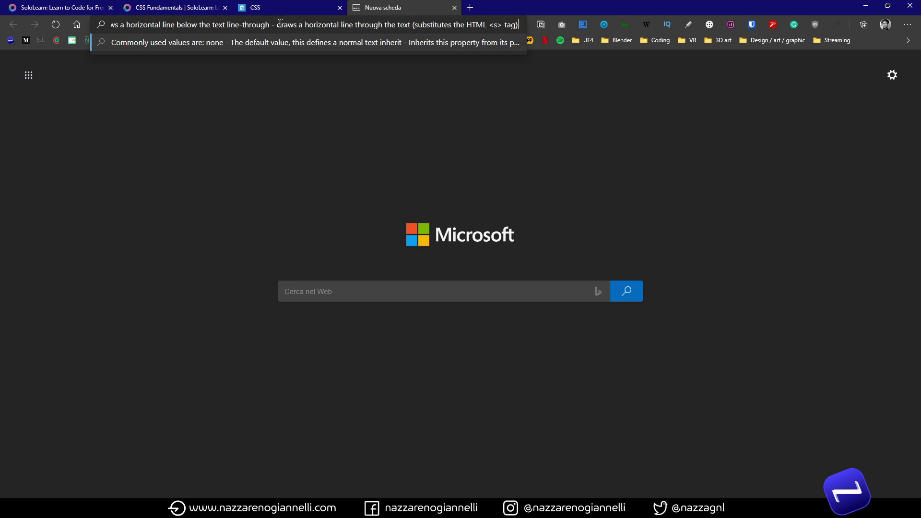
triple_click(281, 24)
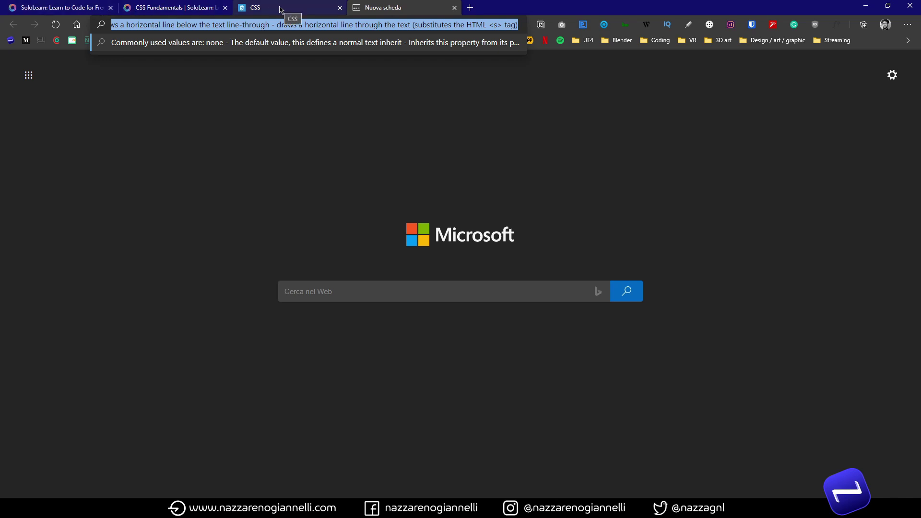
click(281, 9)
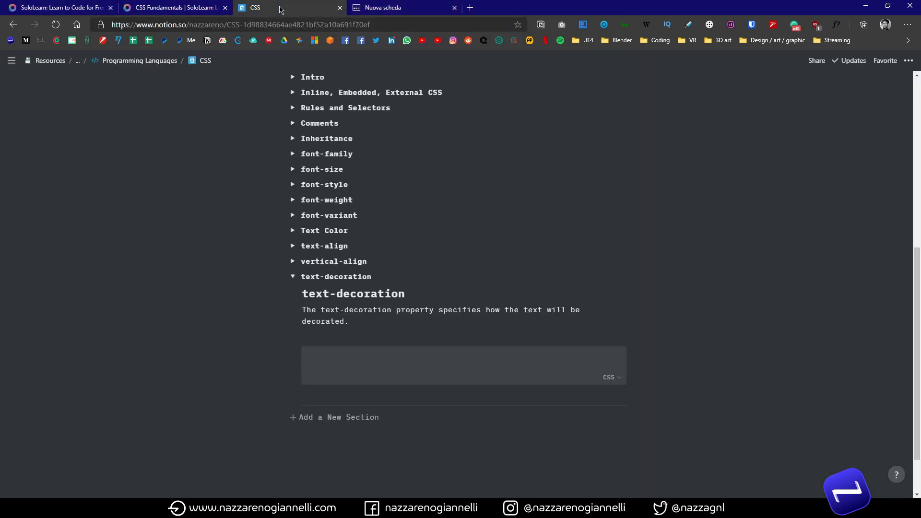
Paste the plain-text values paragraph into a new block below the description.
click(342, 333)
key(Return)
key(ctrl+v)
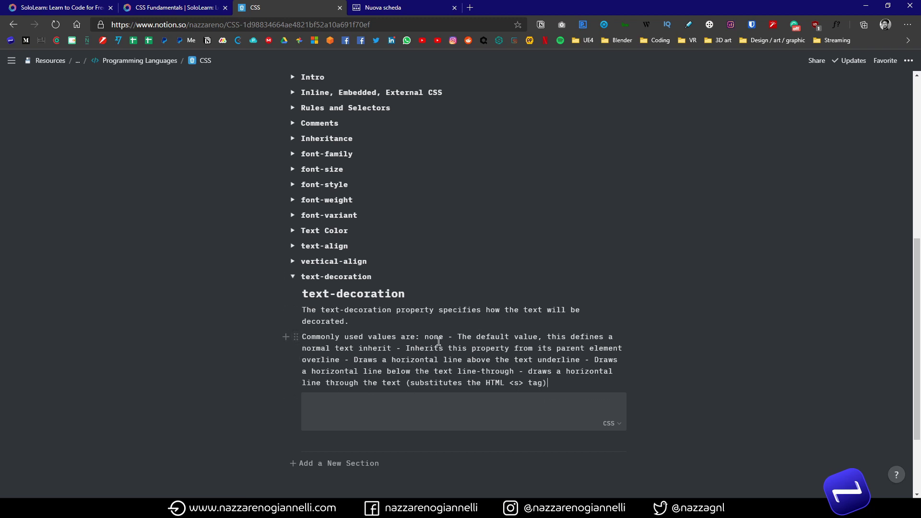
Break the paragraph so none, inherit, overline, underline and line-through each start a new line.
click(424, 337)
key(shift+Return)
click(552, 348)
key(shift+Return)
click(590, 360)
key(shift+Return)
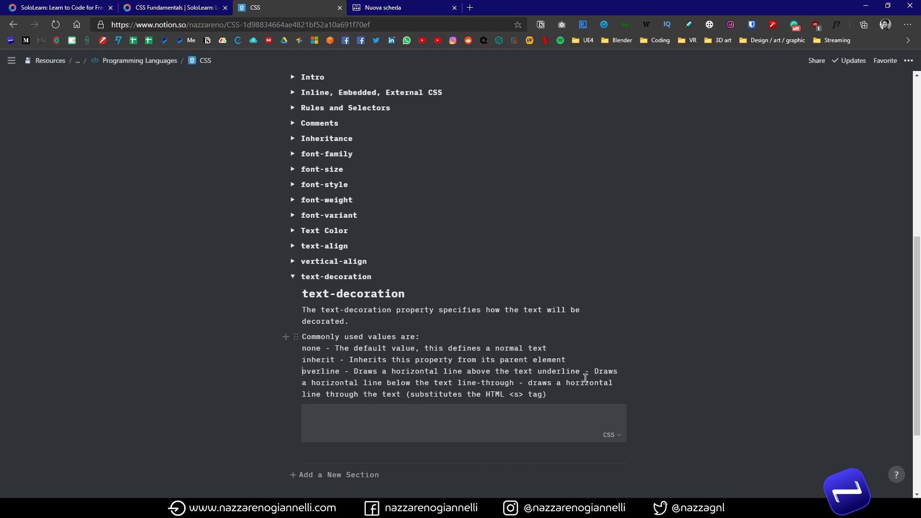
click(539, 371)
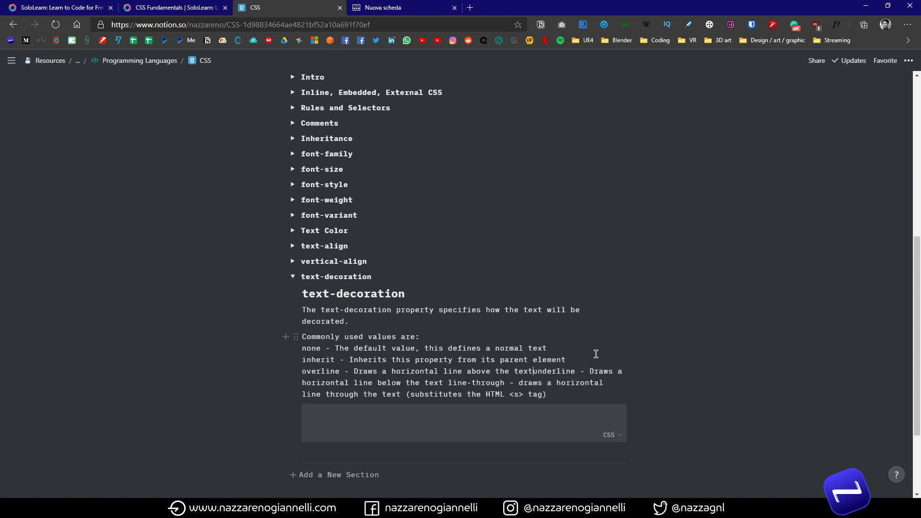
key(shift+Return)
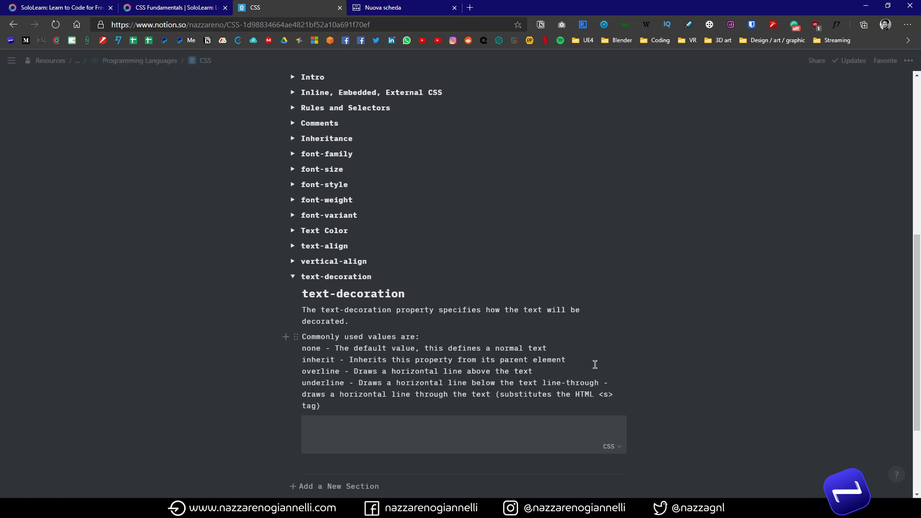
click(544, 383)
key(shift+Return)
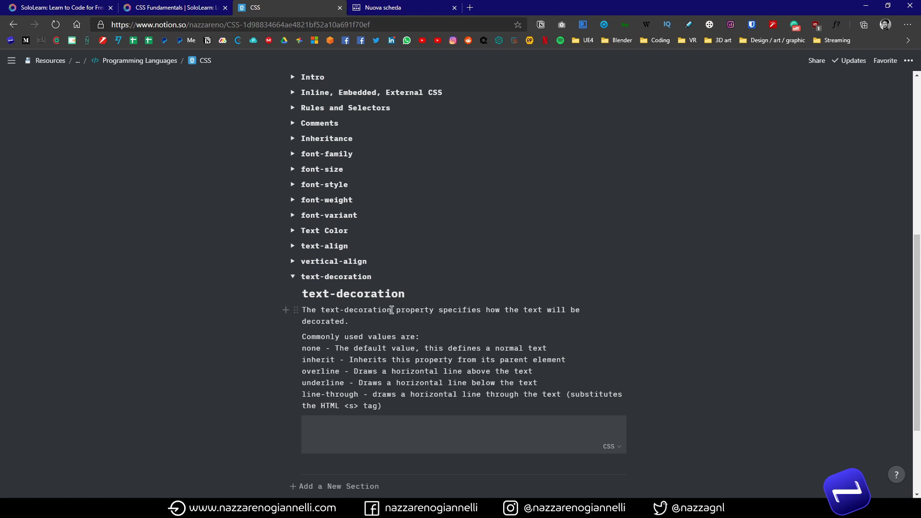
Format text-decoration as inline code and make none, overline and underline bold.
drag(392, 310, 319, 314)
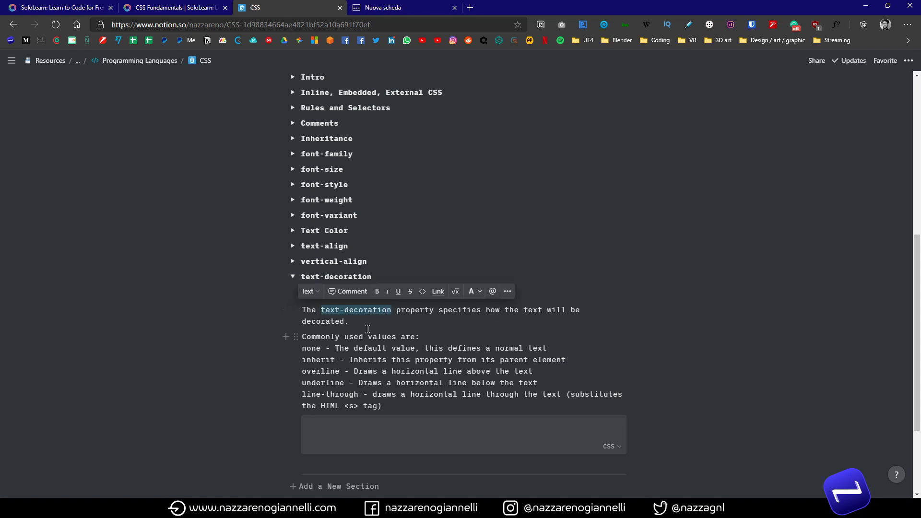
click(422, 294)
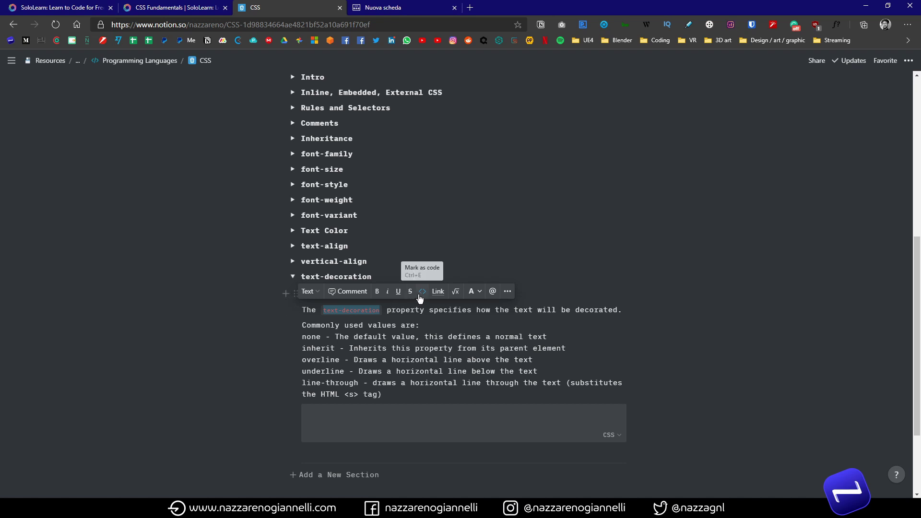
double_click(311, 336)
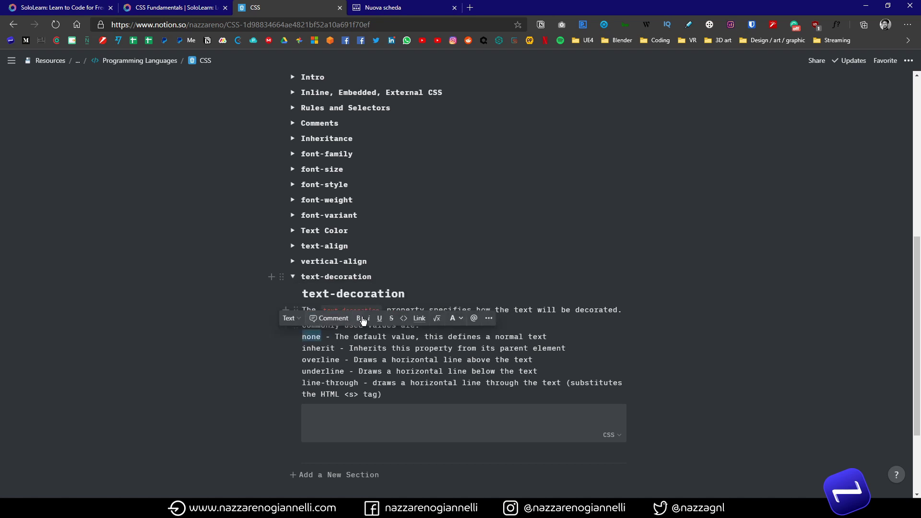
click(359, 318)
double_click(329, 348)
double_click(303, 360)
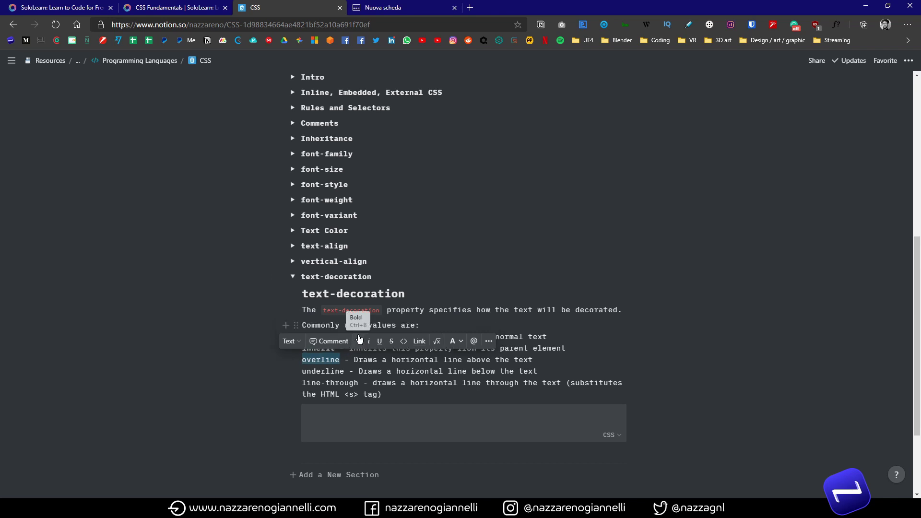
click(359, 341)
drag(345, 372, 302, 371)
click(358, 353)
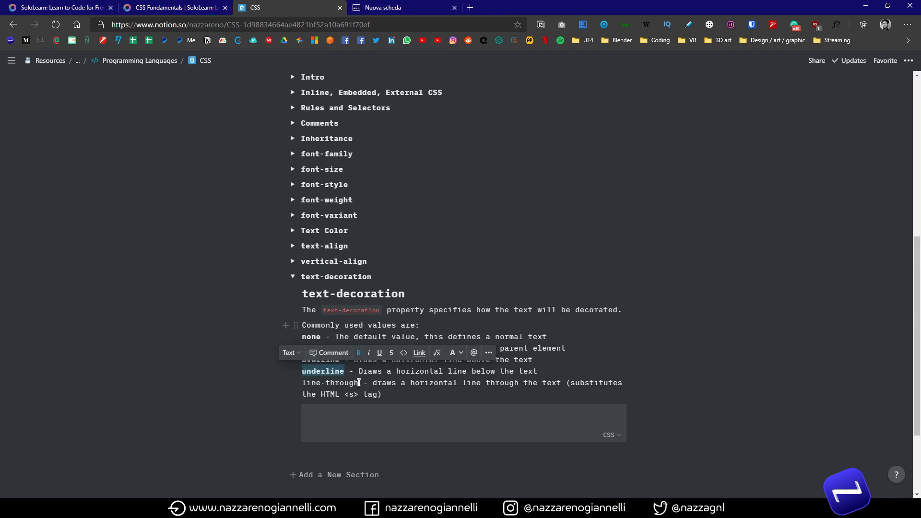
Give line-through and underline a yellow background highlight.
drag(359, 383, 302, 383)
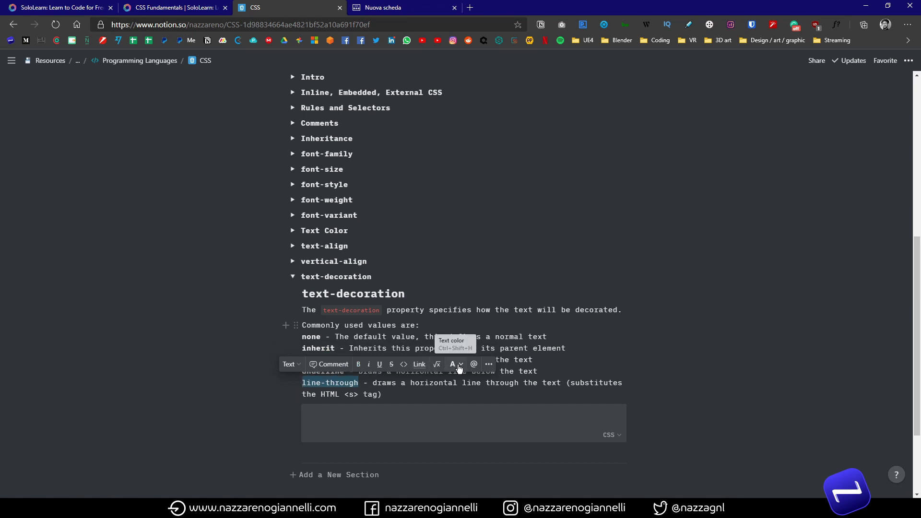
click(457, 366)
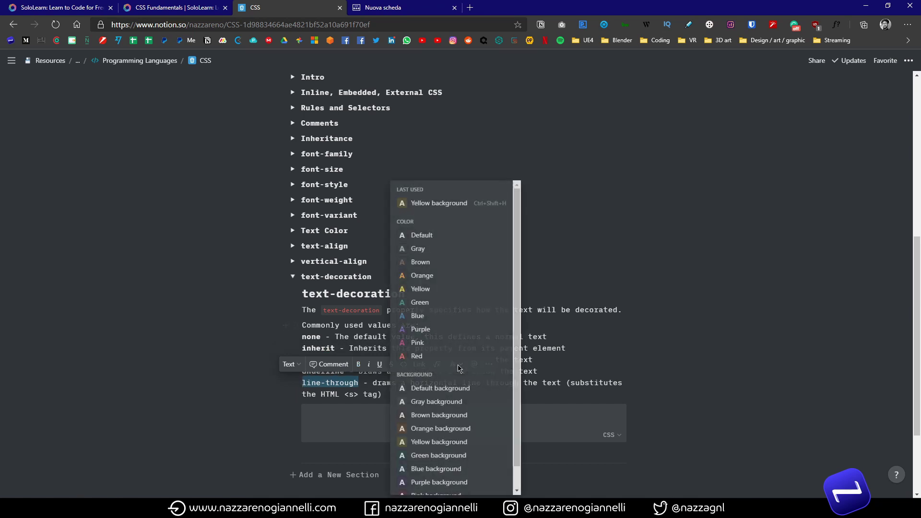
click(448, 442)
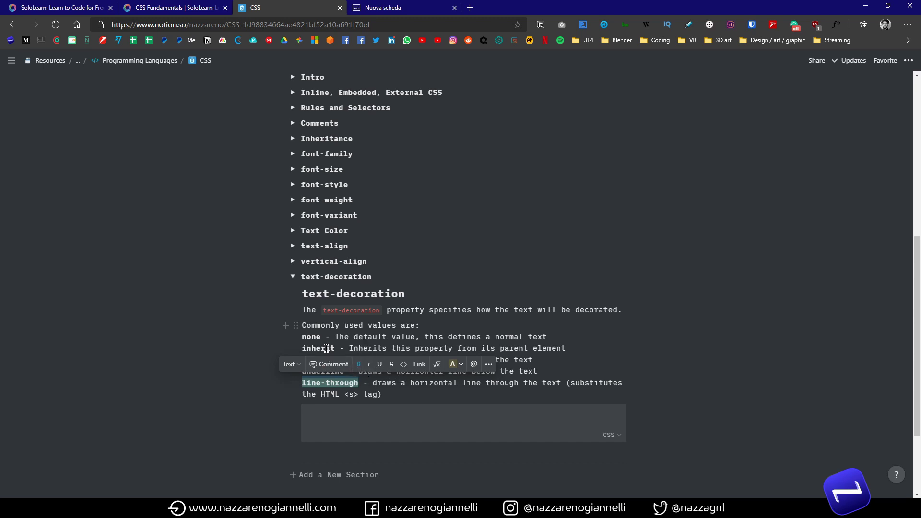
click(334, 349)
drag(345, 371, 302, 371)
click(452, 353)
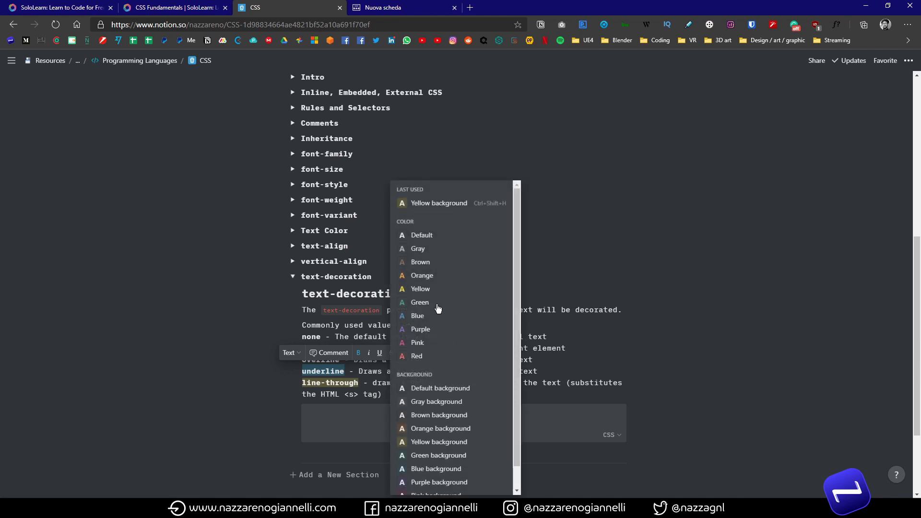
click(442, 203)
click(342, 361)
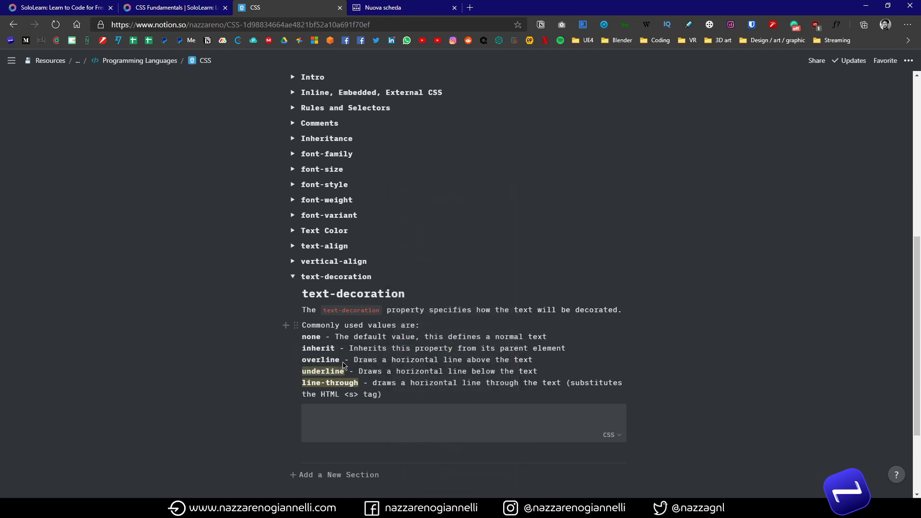
Highlight overline, inherit and none in yellow, and format <s> as inline code.
drag(339, 361, 302, 336)
click(452, 341)
click(442, 203)
click(452, 330)
click(442, 203)
click(451, 319)
click(441, 203)
drag(360, 394, 344, 394)
click(446, 375)
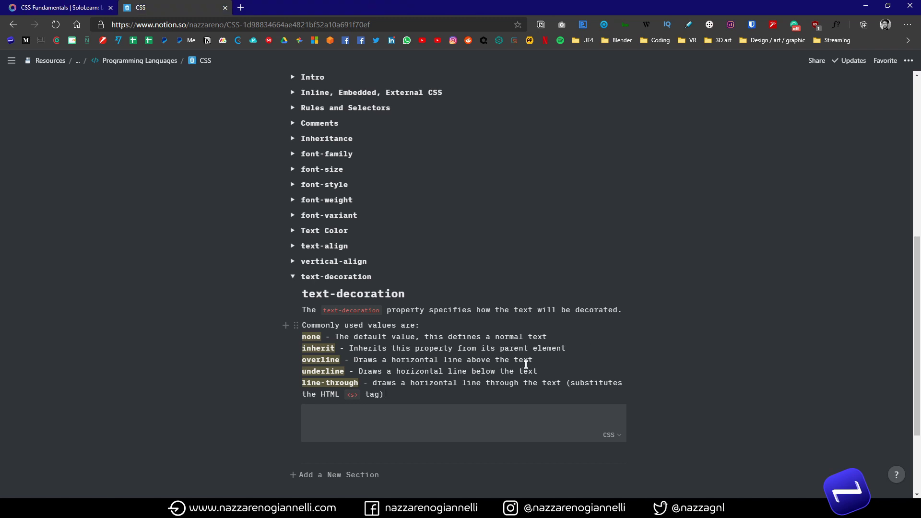
Copy SoloLearn's CSS example code for the five text-decoration classes.
key(ctrl+shift+Tab)
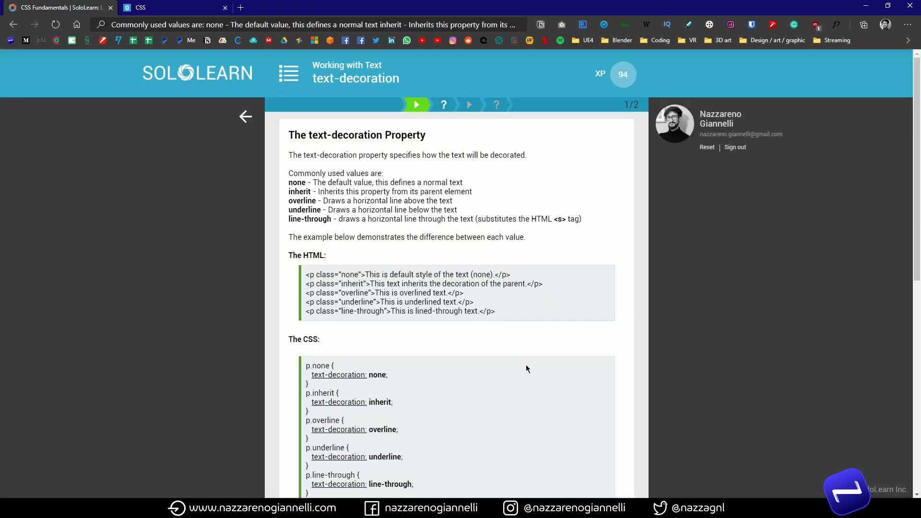
scroll(511, 332, down, 3)
scroll(296, 186, up, 1)
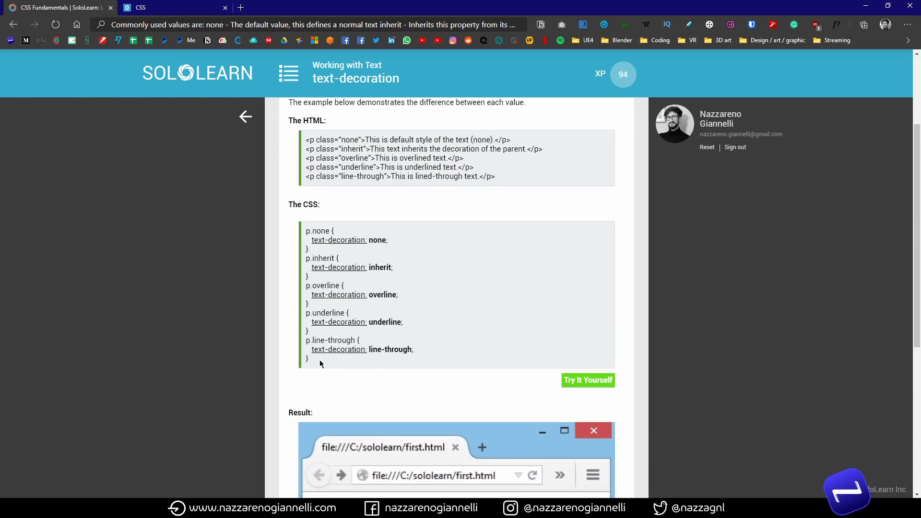
drag(321, 363, 304, 239)
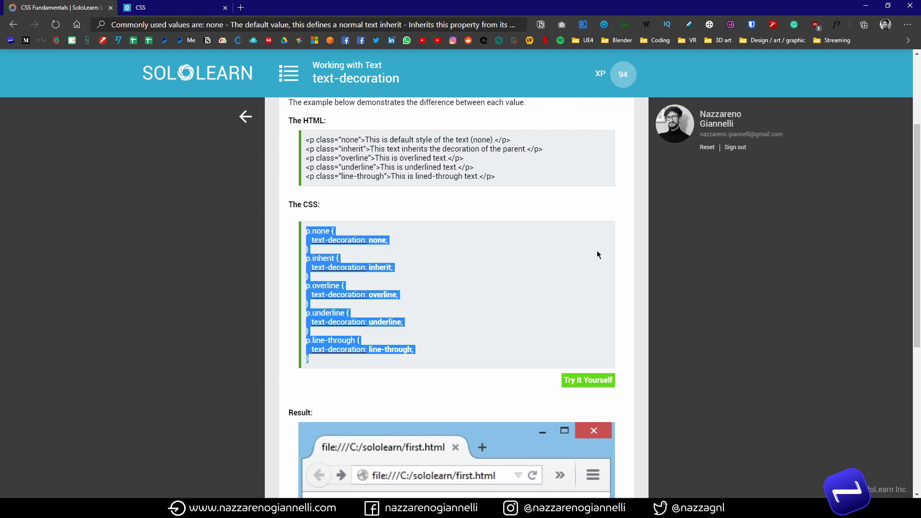
click(186, 9)
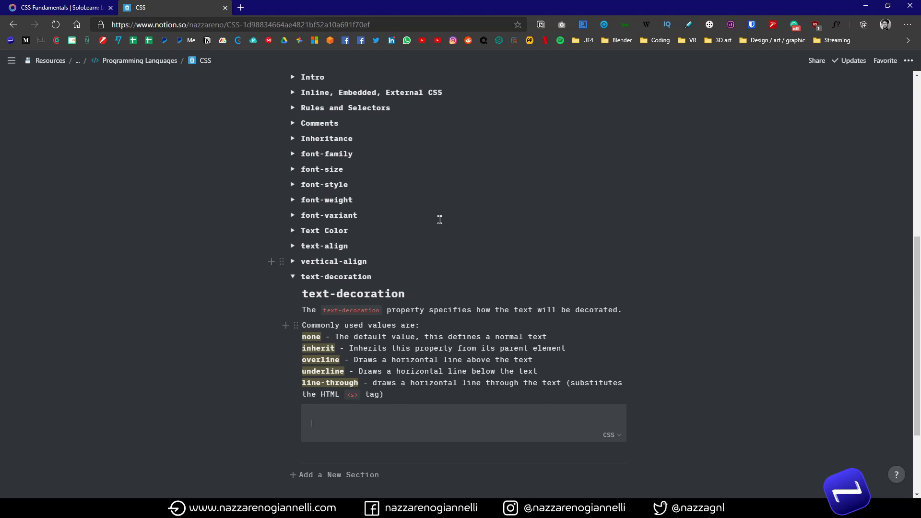
Paste the p.none through p.line-through rules into the CSS code block.
key(ctrl+v)
scroll(548, 316, down, 3)
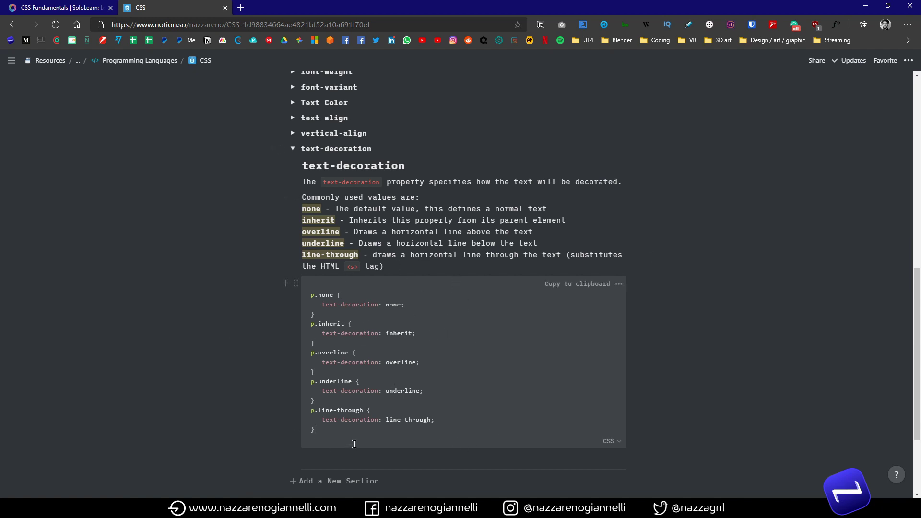
Copy the link of SoloLearn's result image showing the five decoration styles.
key(ctrl+Tab)
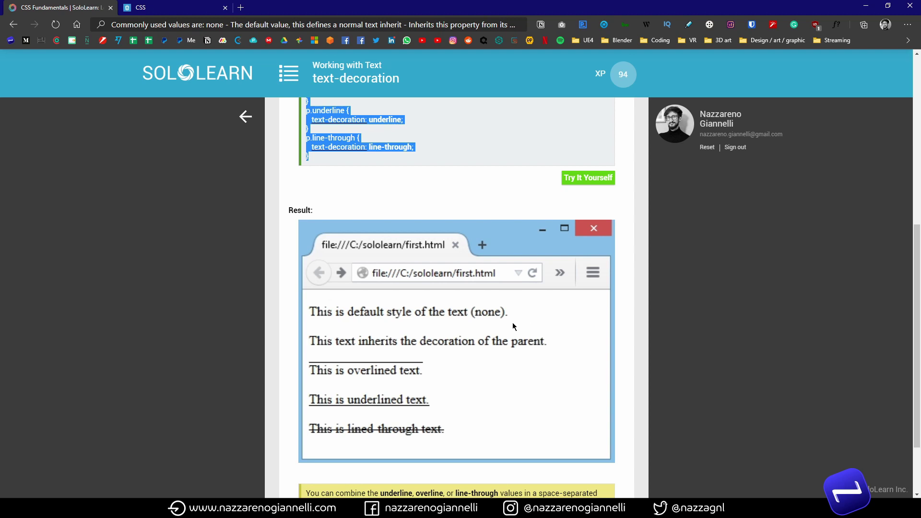
scroll(513, 324, down, 2)
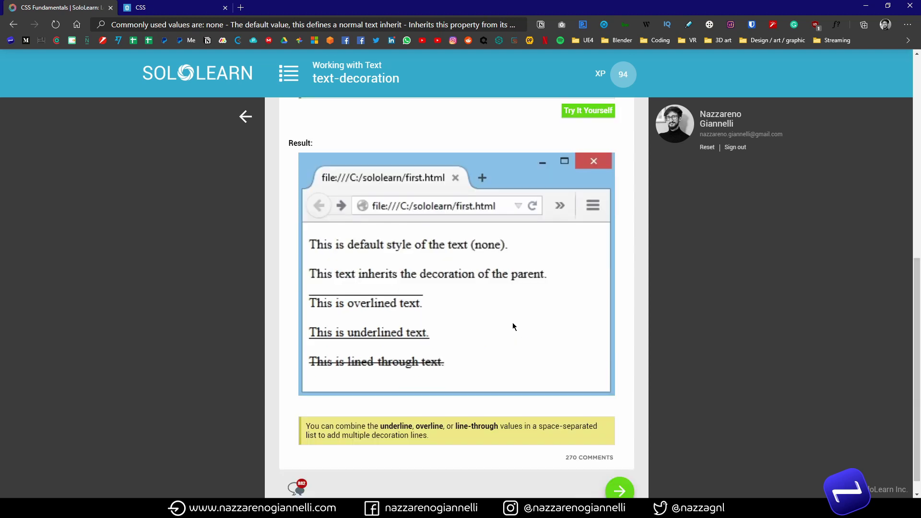
right_click(476, 283)
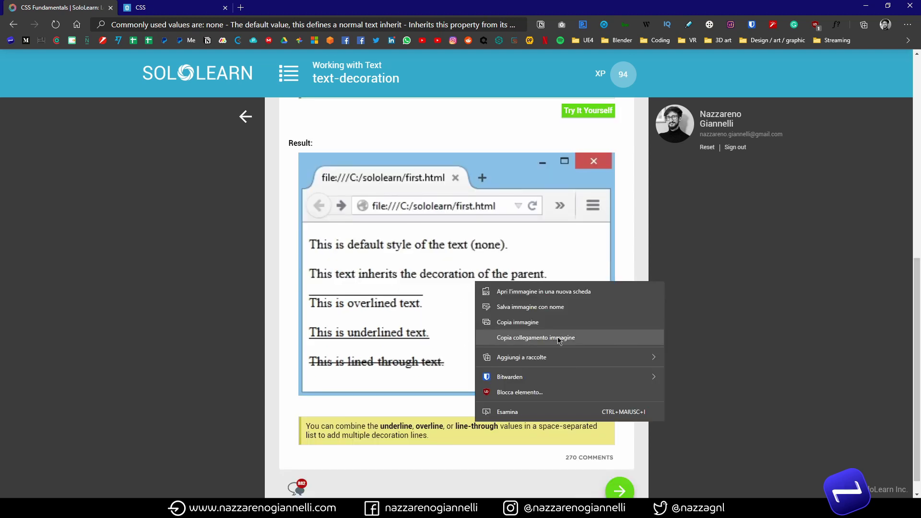
click(539, 337)
Embed the copied result image below the CSS code block and stretch it to full column width.
click(165, 9)
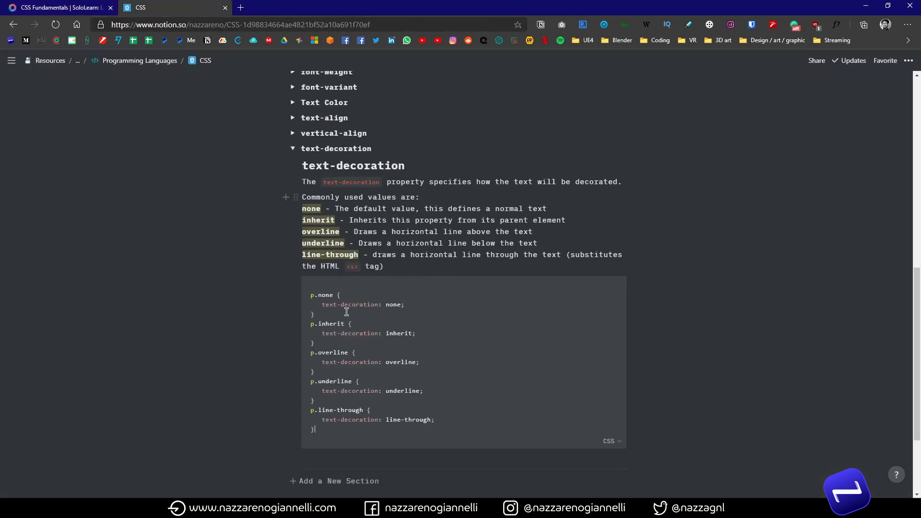
scroll(445, 386, down, 1)
click(286, 159)
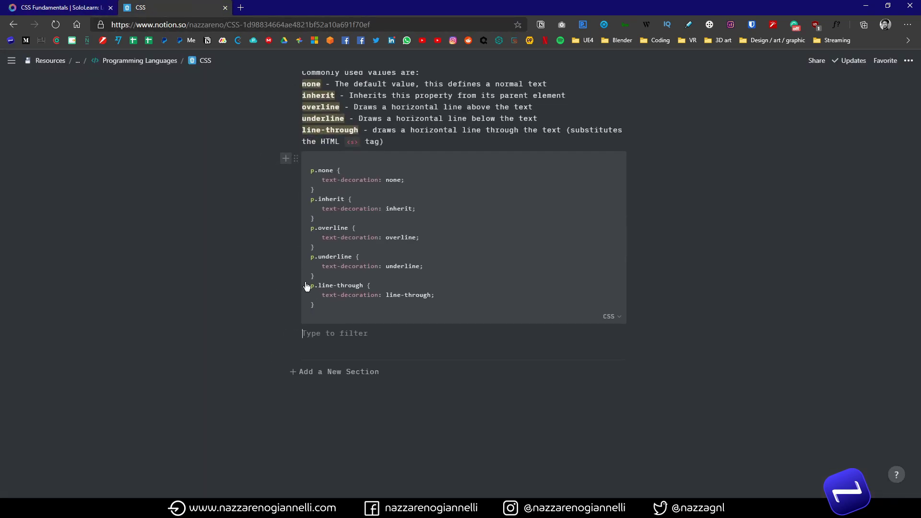
click(334, 333)
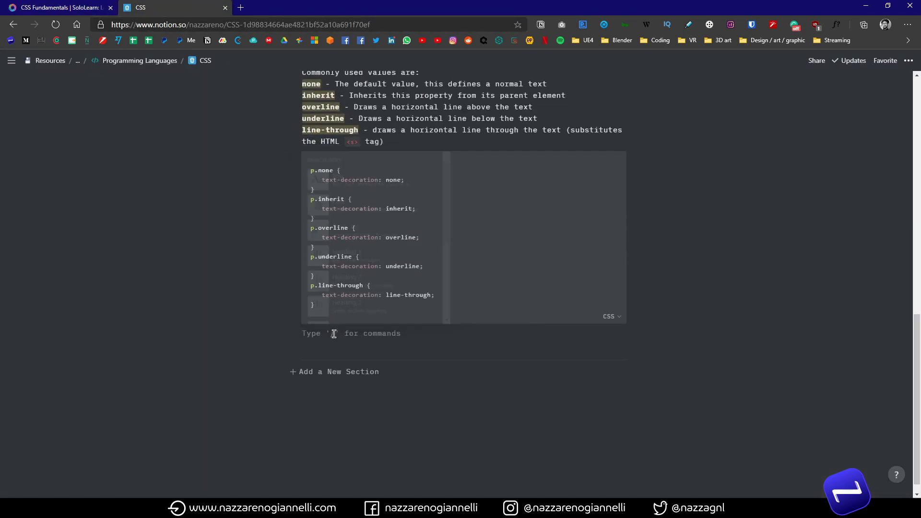
right_click(335, 333)
click(375, 184)
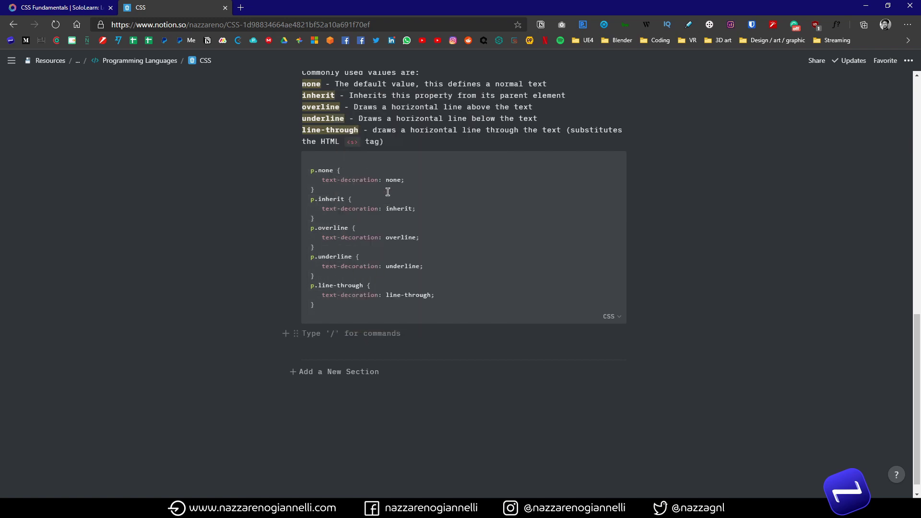
click(568, 377)
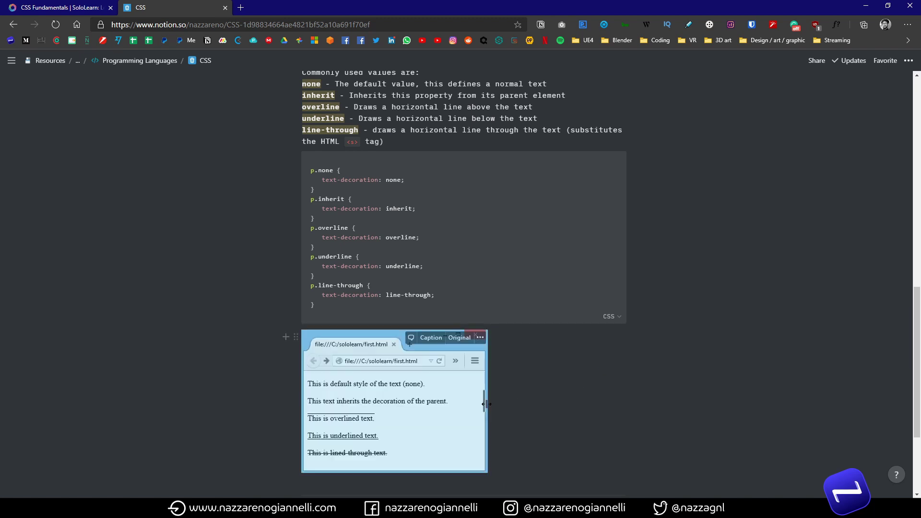
drag(486, 404, 716, 307)
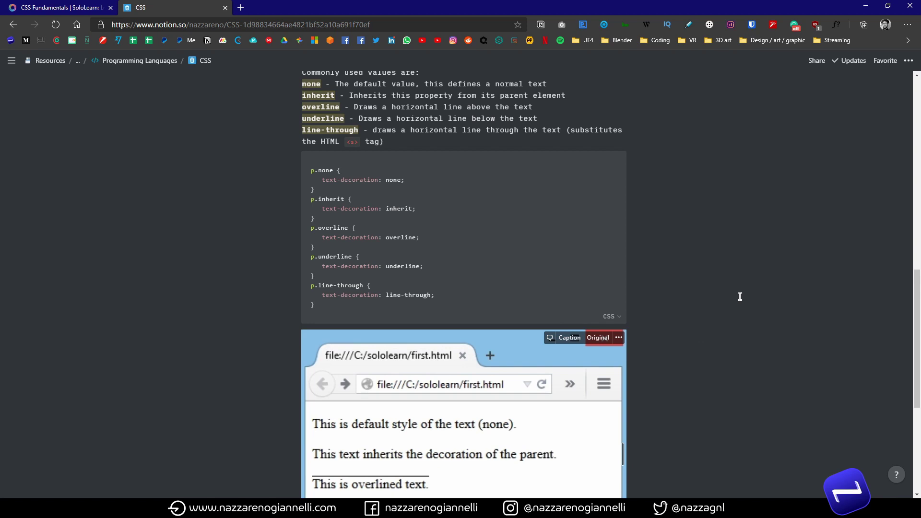
scroll(740, 296, up, 5)
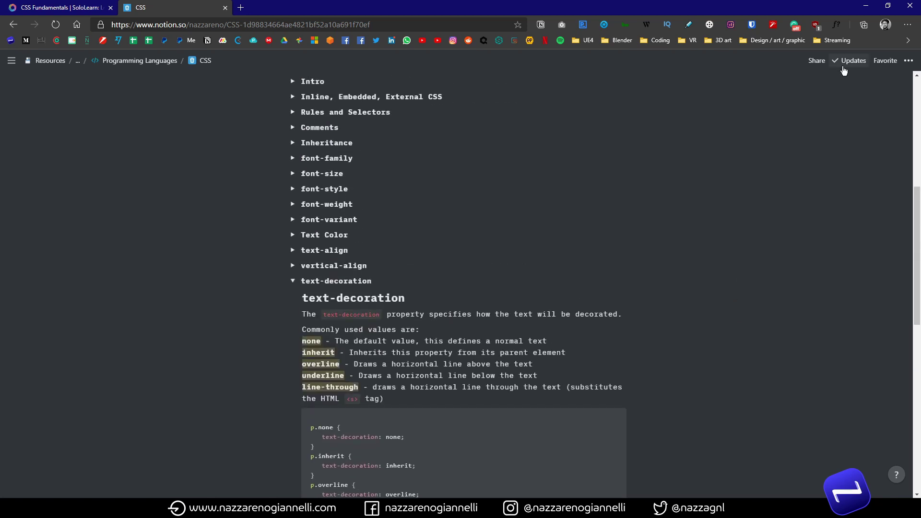
click(909, 61)
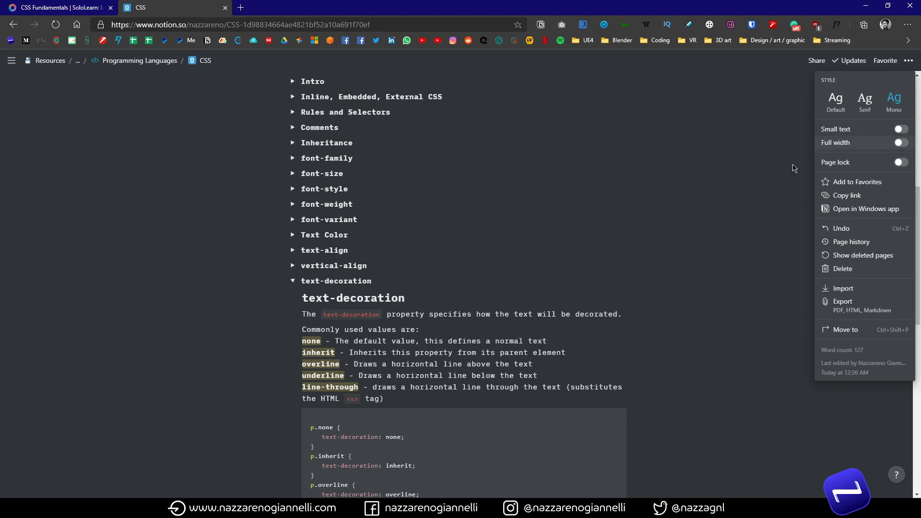
click(870, 144)
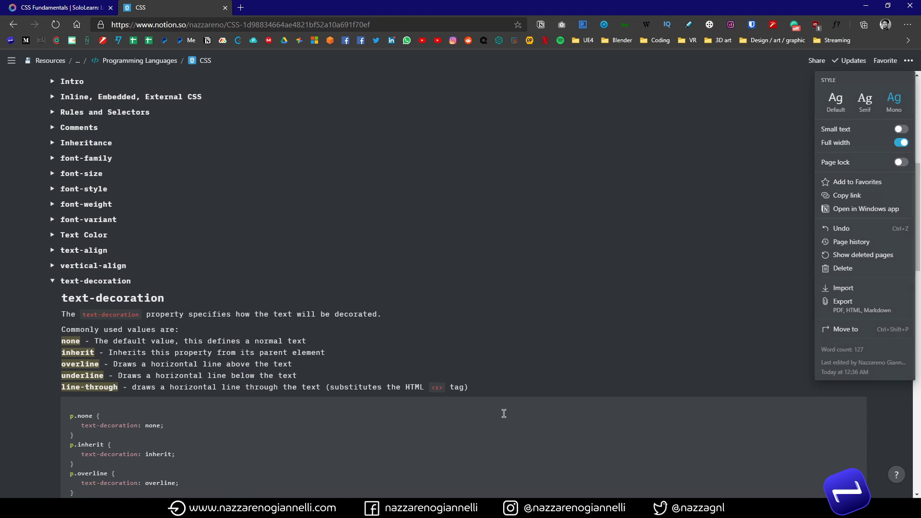
click(509, 413)
scroll(534, 377, down, 4)
scroll(533, 376, up, 1)
scroll(532, 376, down, 1)
scroll(531, 375, up, 3)
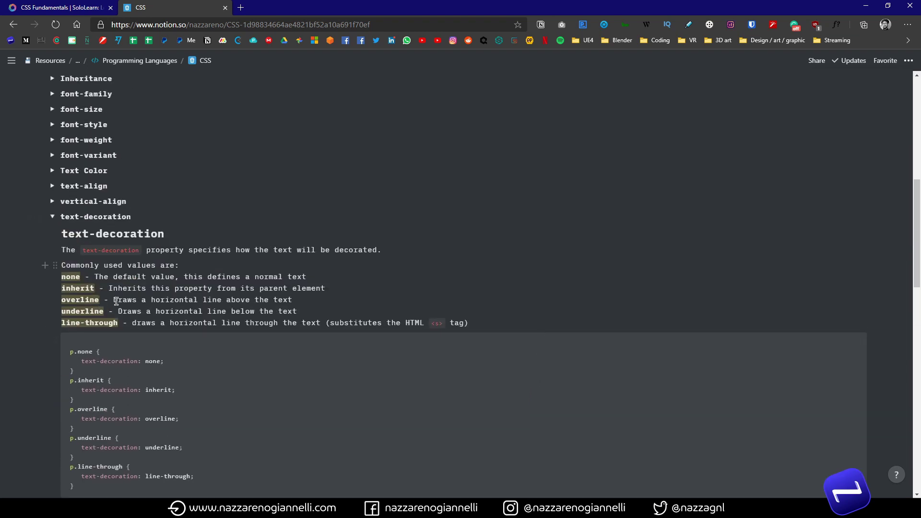
click(909, 61)
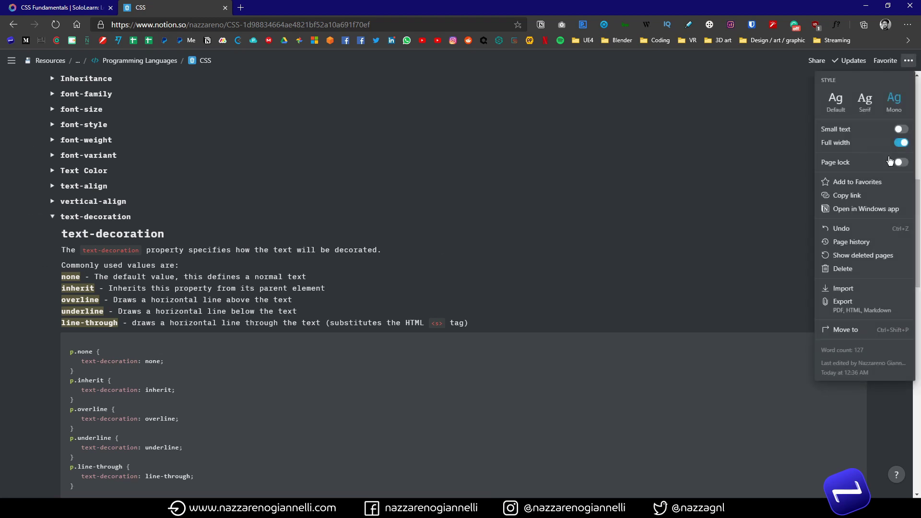
click(902, 143)
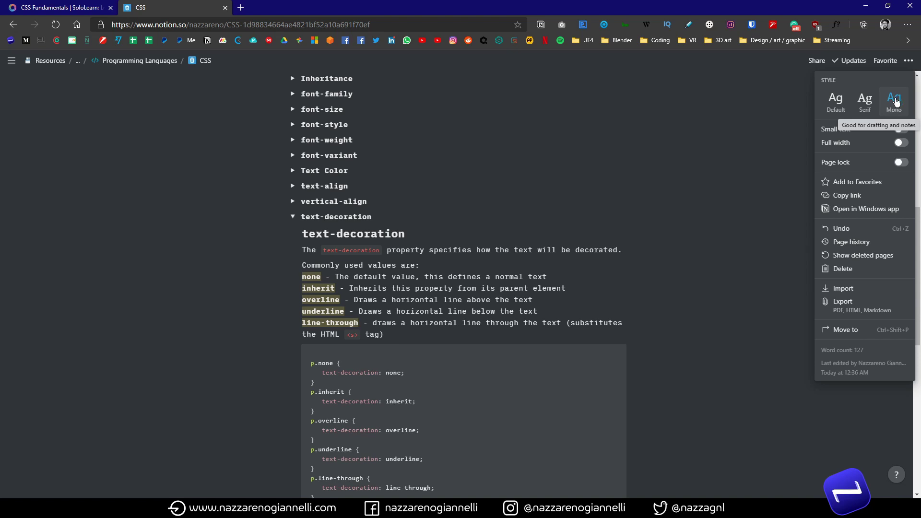
click(546, 302)
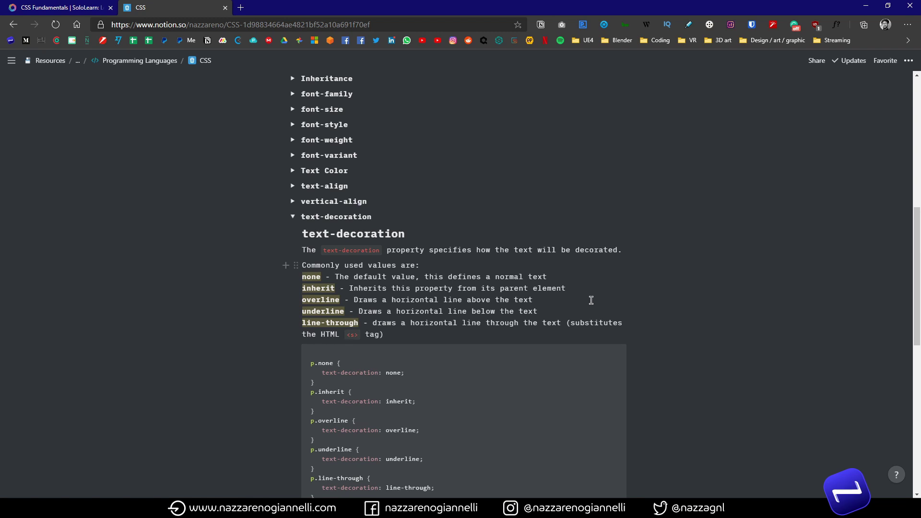
Select SoloLearn's tip on combining underline, overline and line-through in a space-separated list.
scroll(143, 144, down, 8)
key(ctrl+Tab)
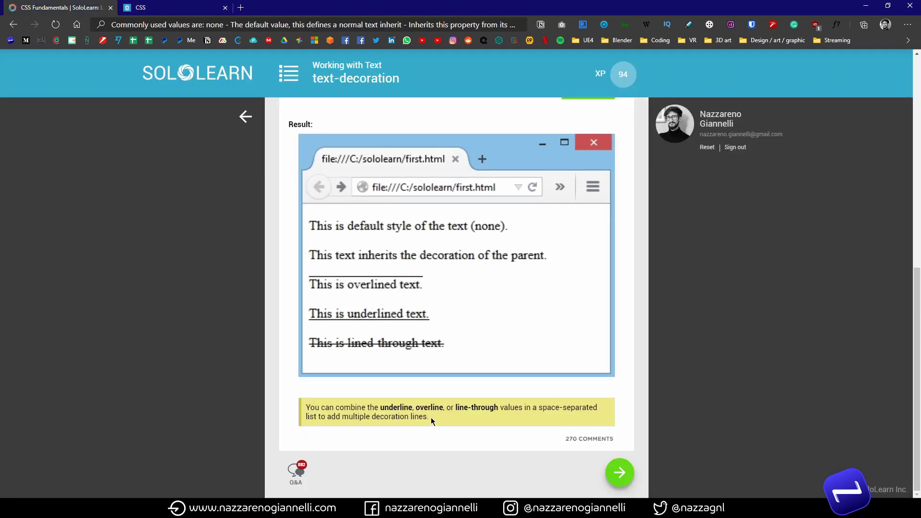
drag(431, 421, 307, 408)
key(ctrl+c)
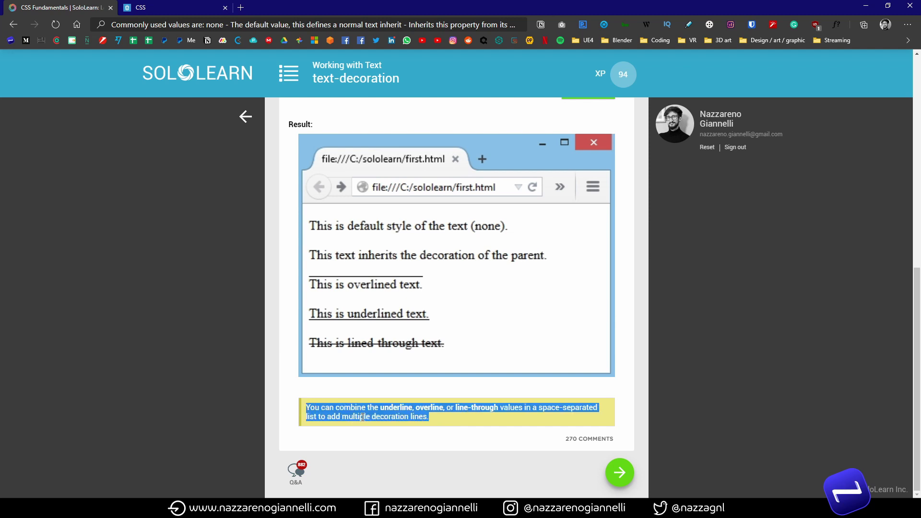
Add a callout below the result image holding the pasted tip, keeping its pin icon.
key(ctrl+Tab)
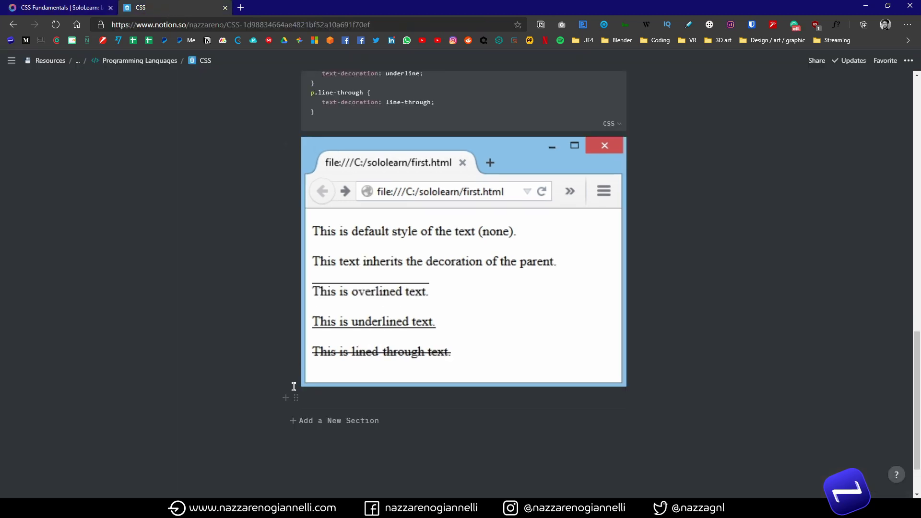
click(285, 144)
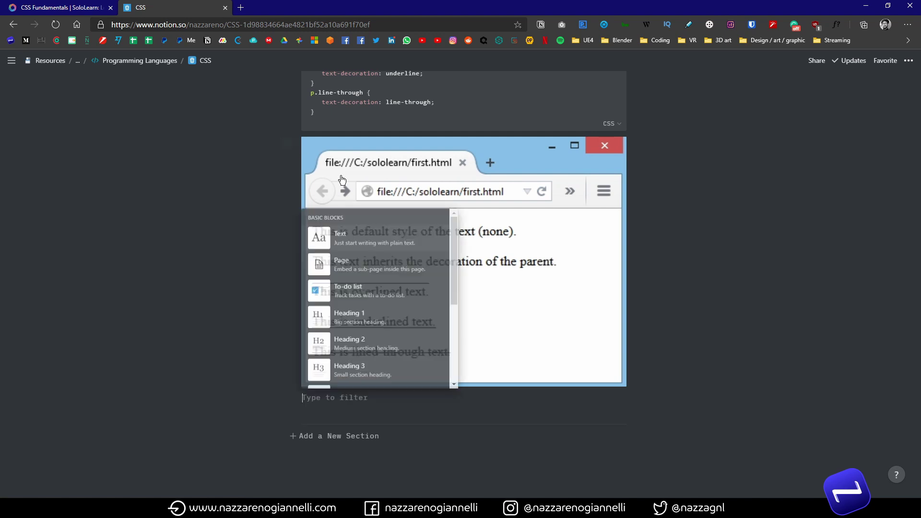
text(call)
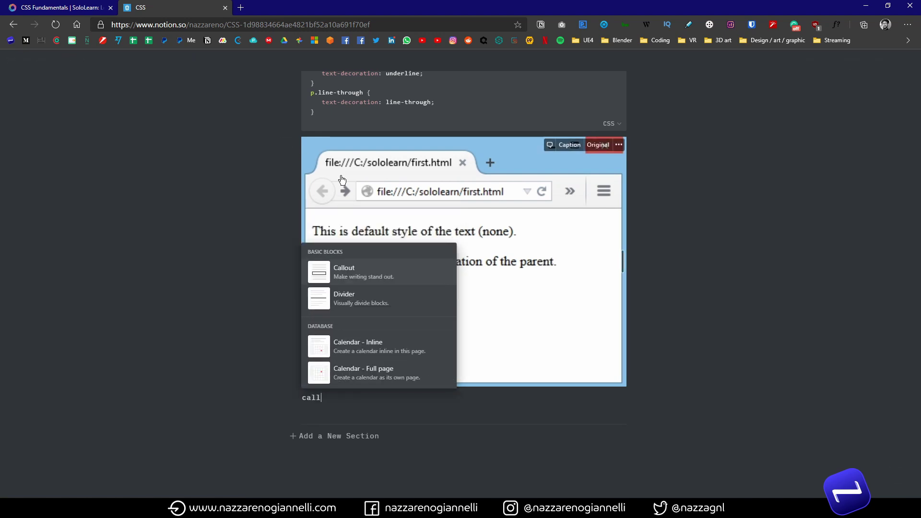
key(Return)
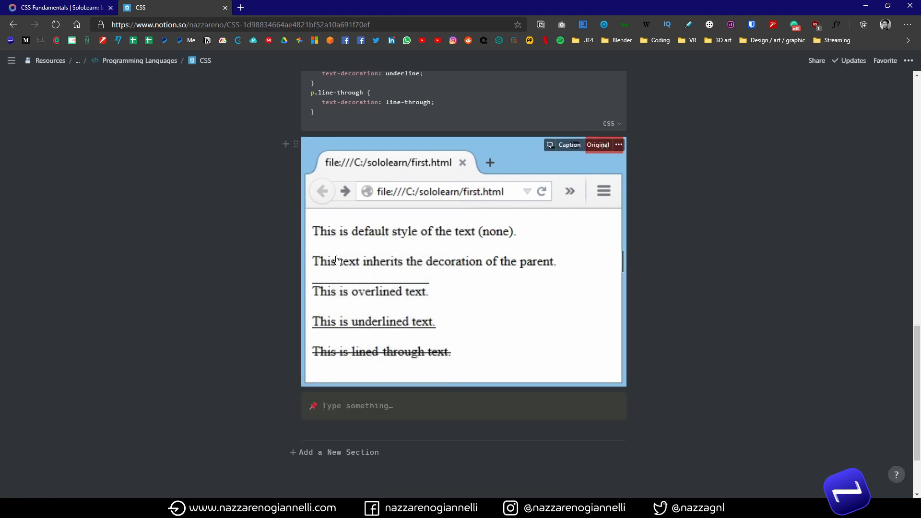
key(ctrl+v)
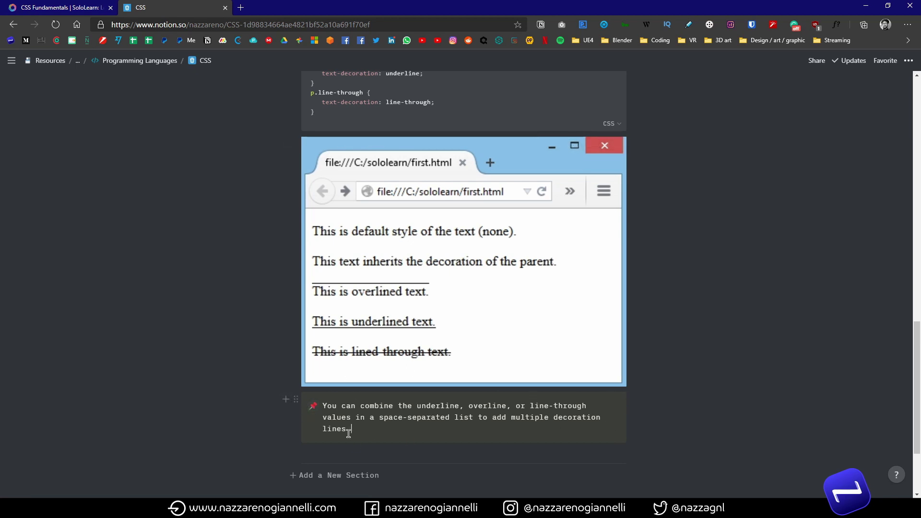
click(315, 410)
click(402, 431)
scroll(622, 347, up, 8)
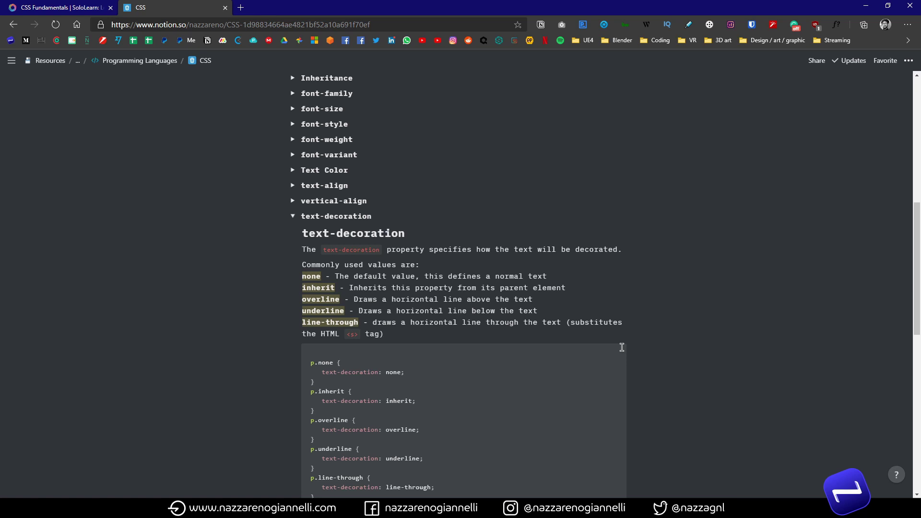
scroll(622, 347, down, 2)
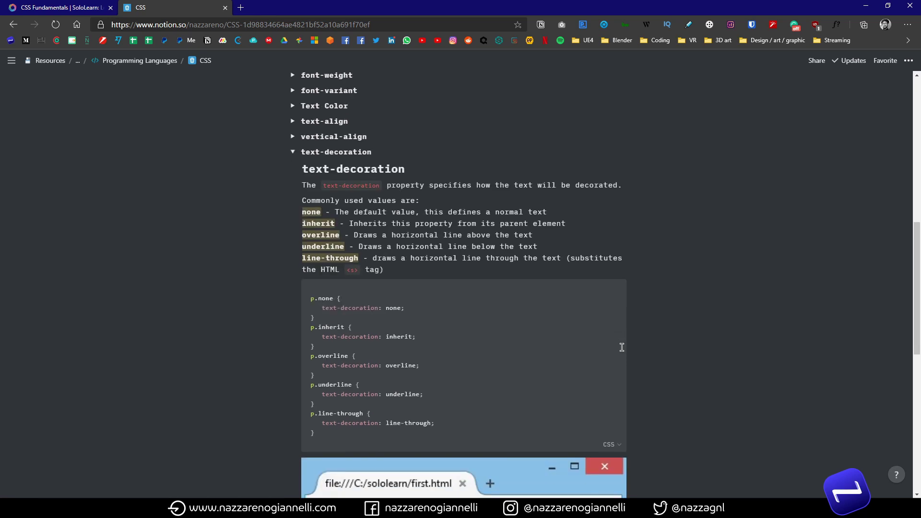
scroll(622, 347, down, 5)
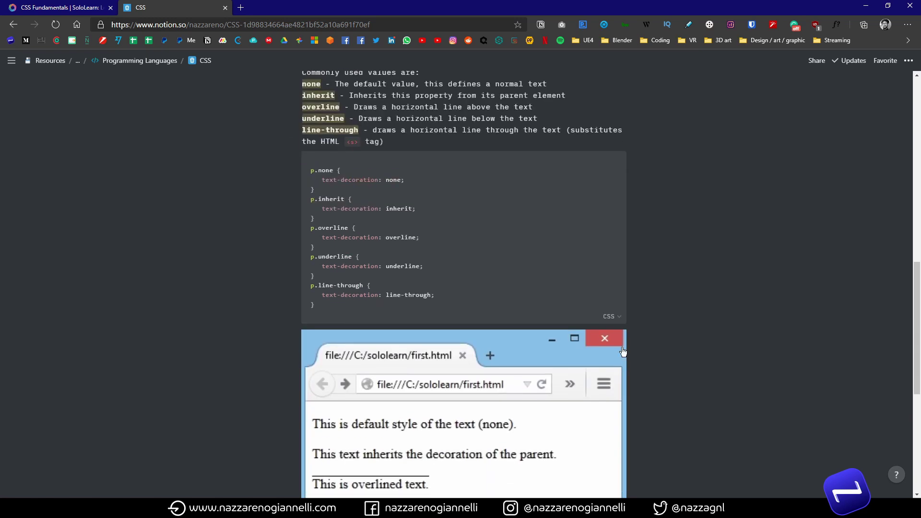
scroll(621, 347, up, 5)
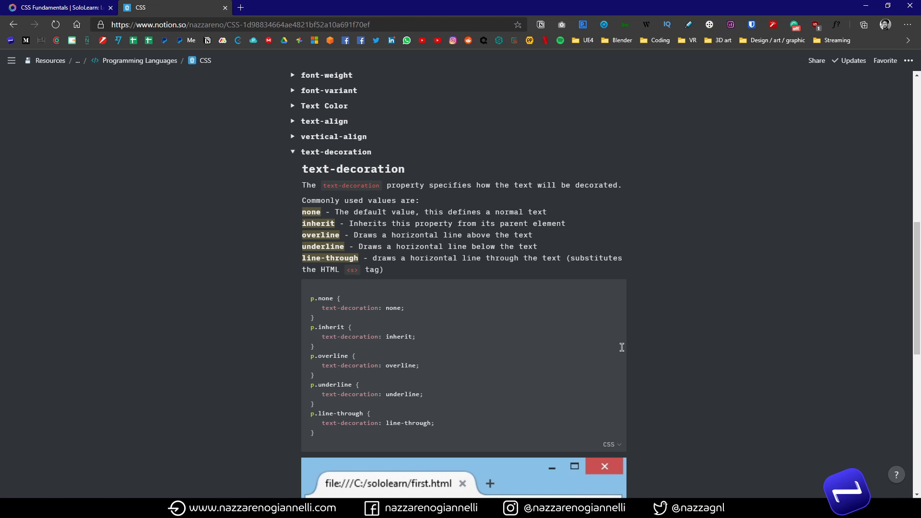
Search the workspace for 'canvas html' with Quick Find.
key(ctrl+p)
text(canvas h)
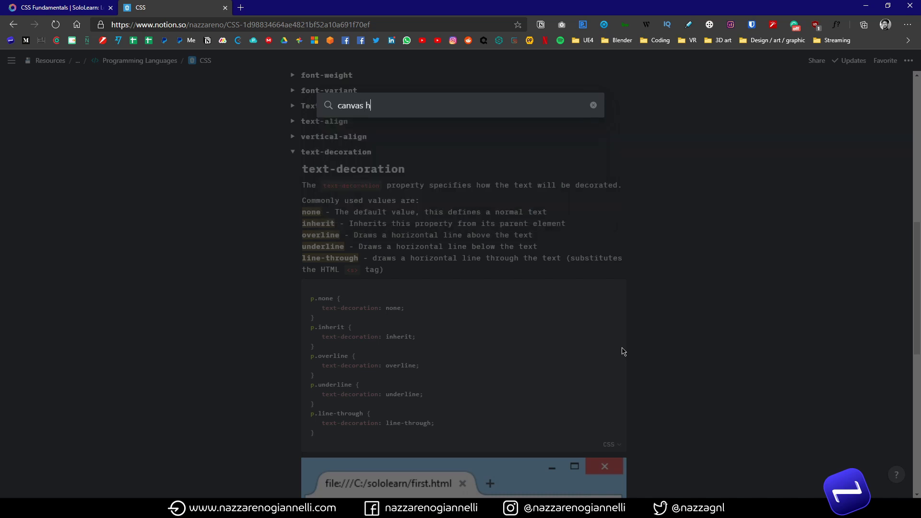
text(tml)
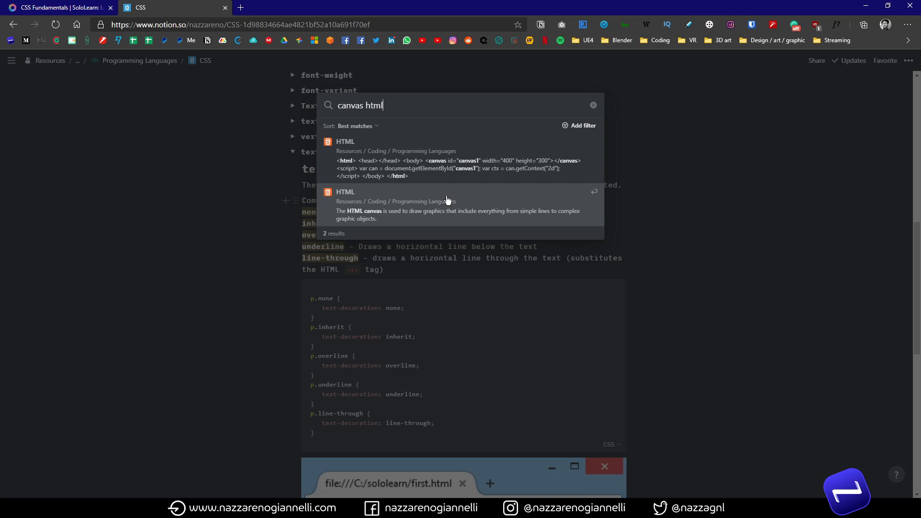
click(448, 174)
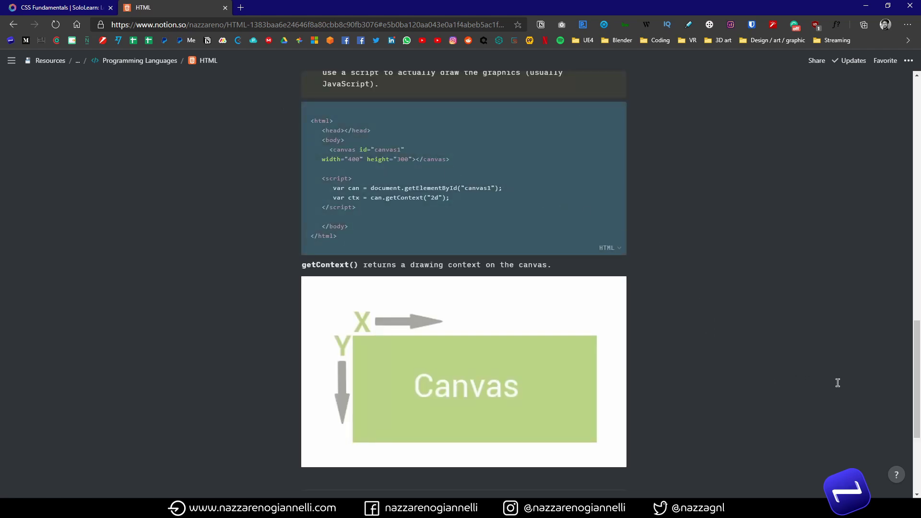
drag(916, 371, 917, 346)
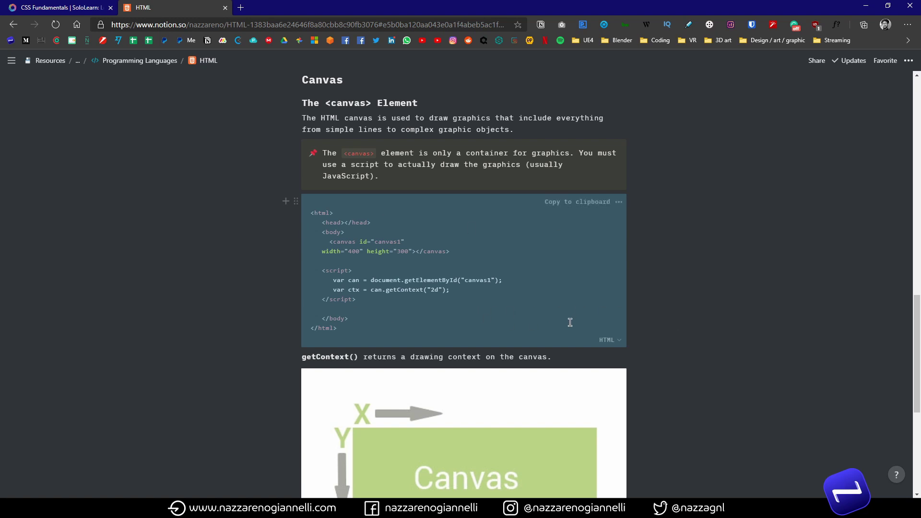
click(360, 317)
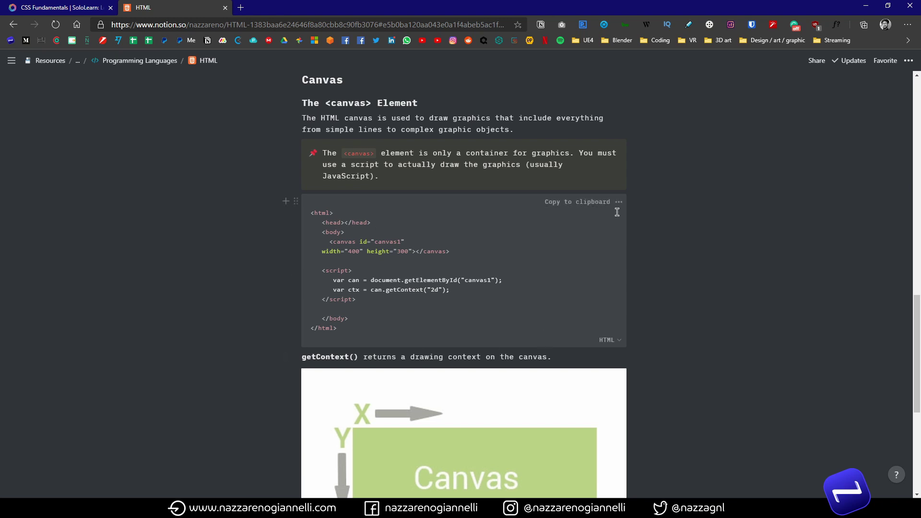
scroll(399, 237, down, 3)
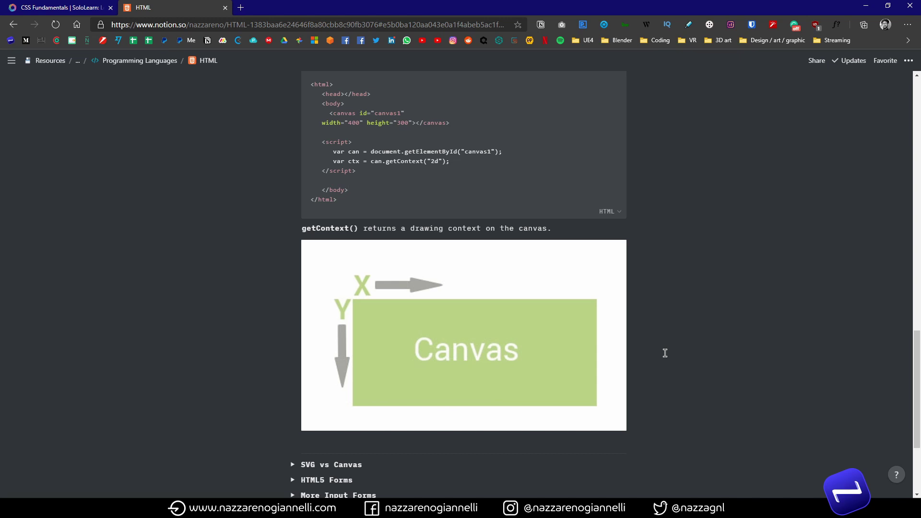
scroll(801, 370, up, 10)
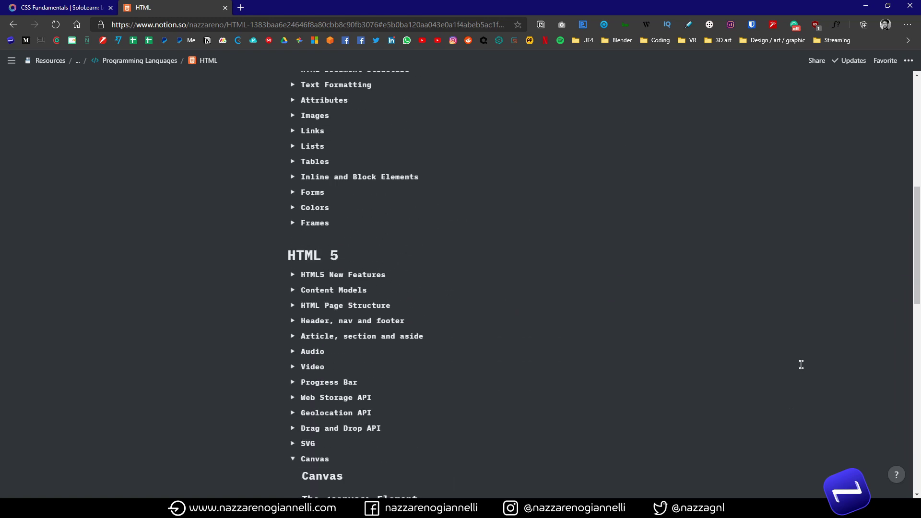
scroll(801, 365, up, 3)
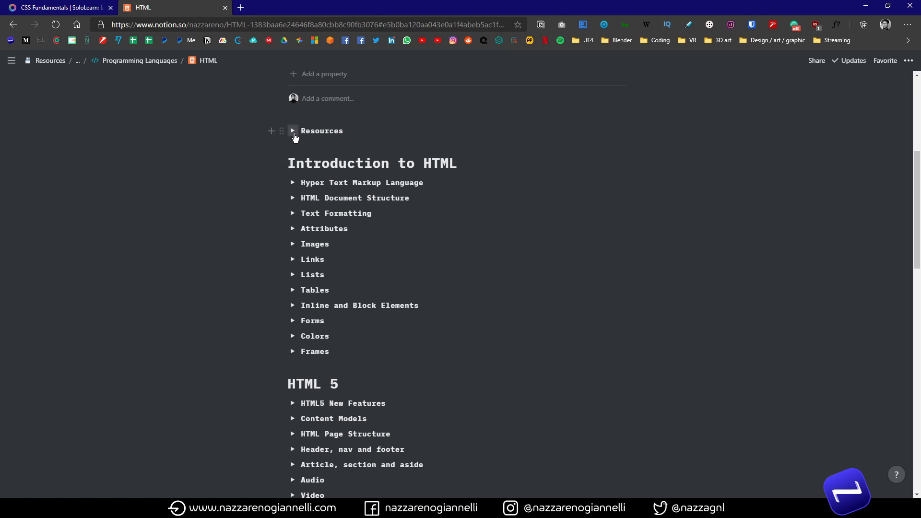
Expand the Resources toggle to reveal the SoloLearn and Tutorialspoint bookmarks.
click(294, 131)
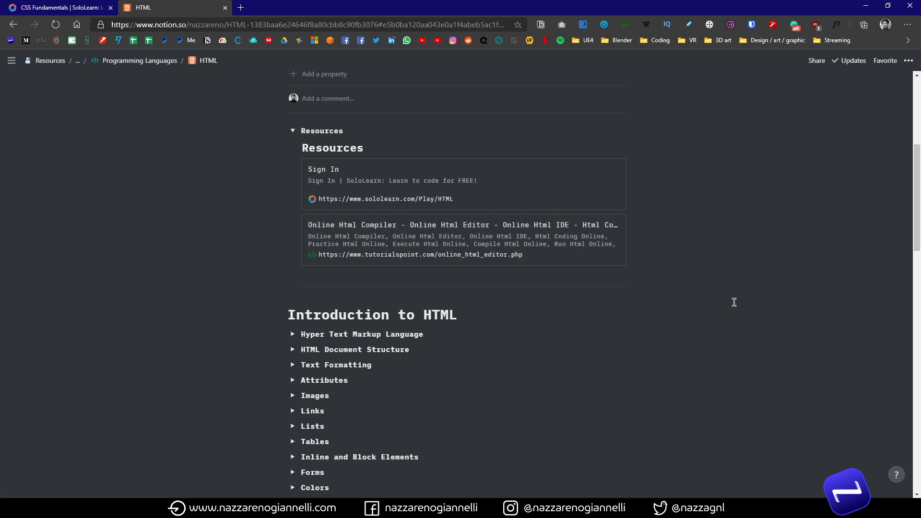
scroll(735, 302, down, 3)
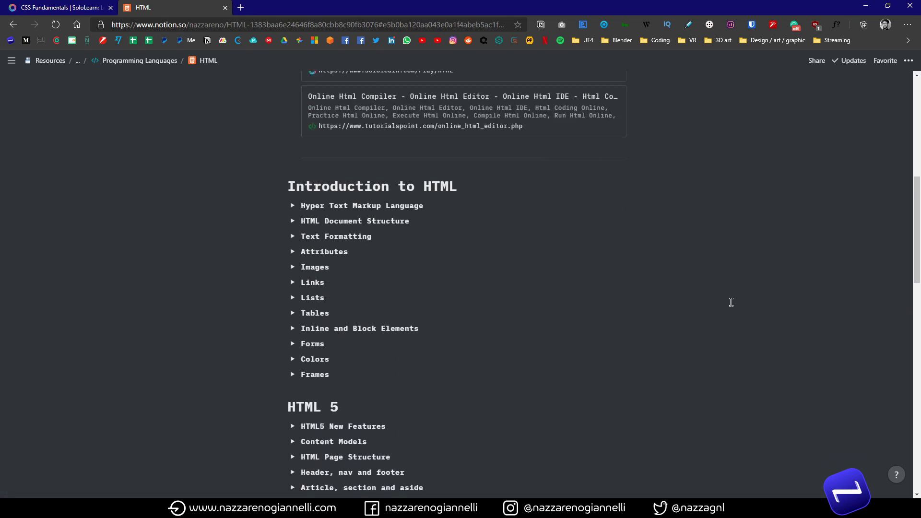
Return to the Programming Languages database via the breadcrumb.
click(152, 67)
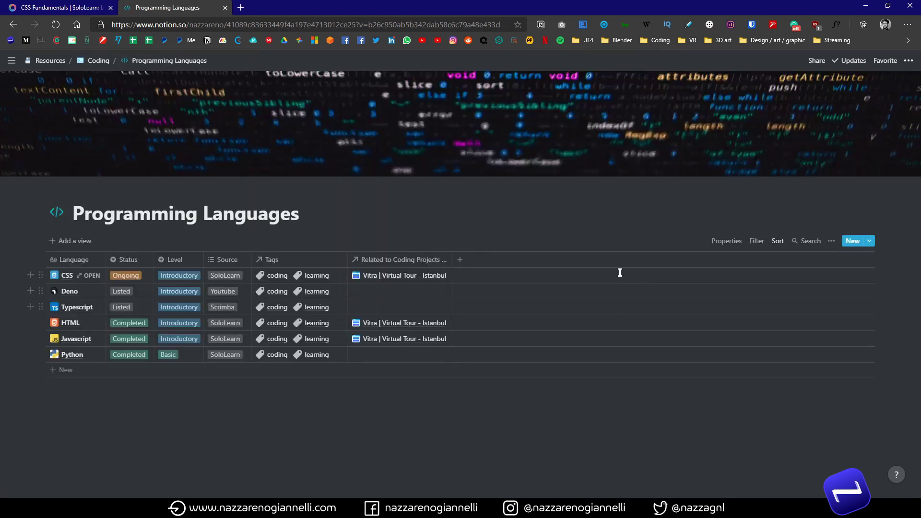